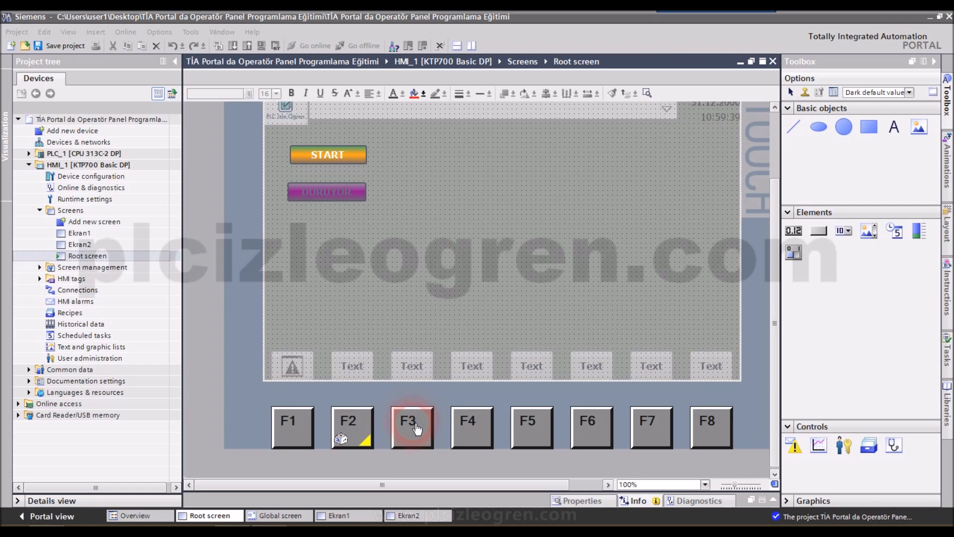
- Review the Ekran1 and Ekran2 screens of HMI_1, and return to the Root screen
{"action": "left_click", "coordinate": [398, 278]}
{"action": "left_click", "coordinate": [79, 233]}
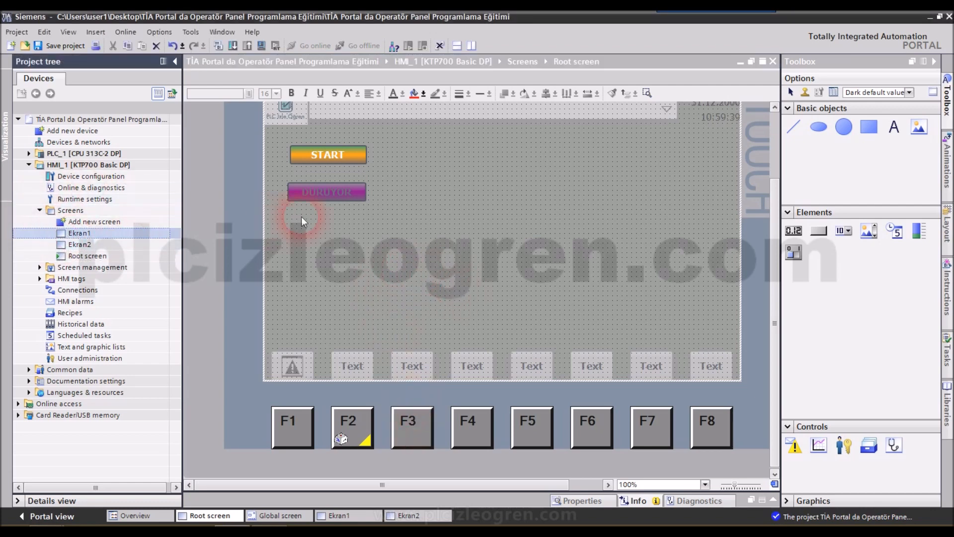
{"action": "double_click", "coordinate": [77, 233]}
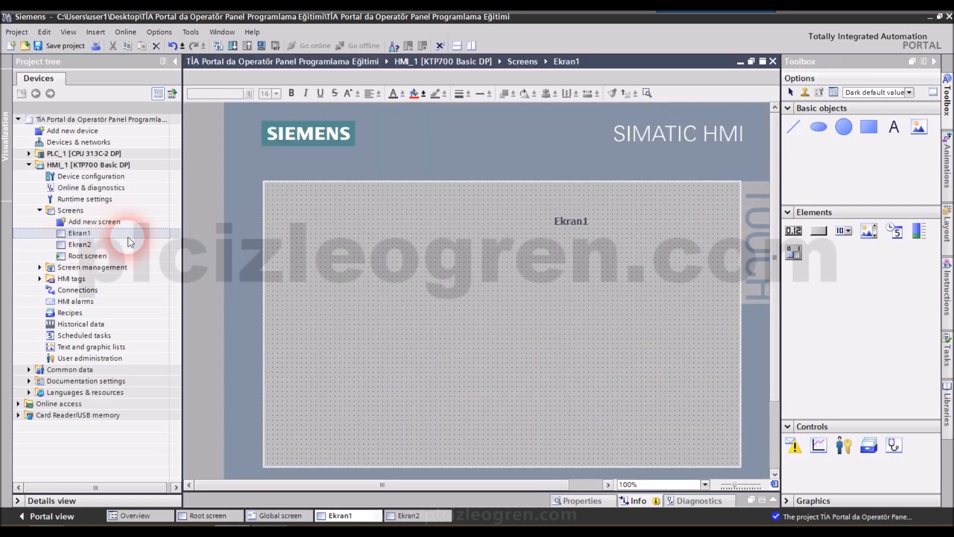
{"action": "left_click", "coordinate": [598, 235]}
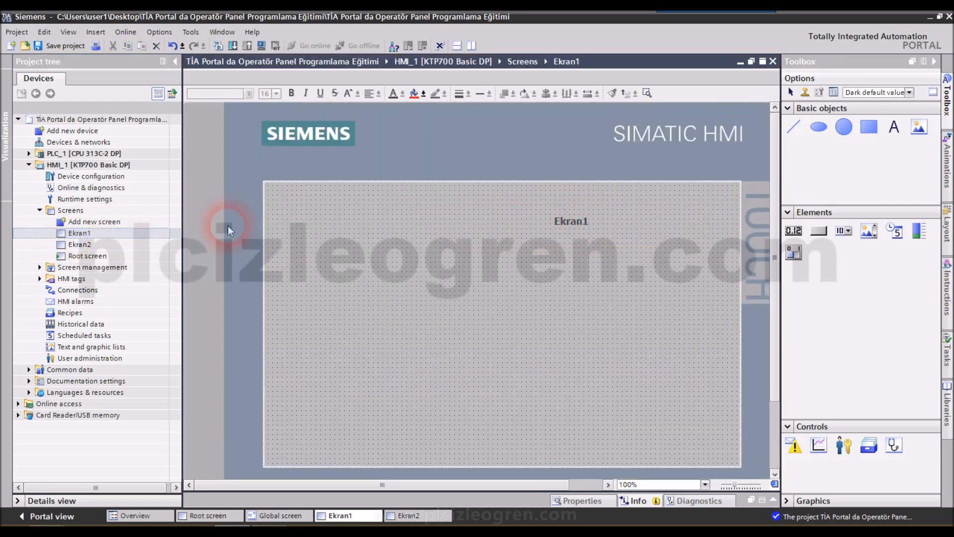
{"action": "double_click", "coordinate": [80, 244]}
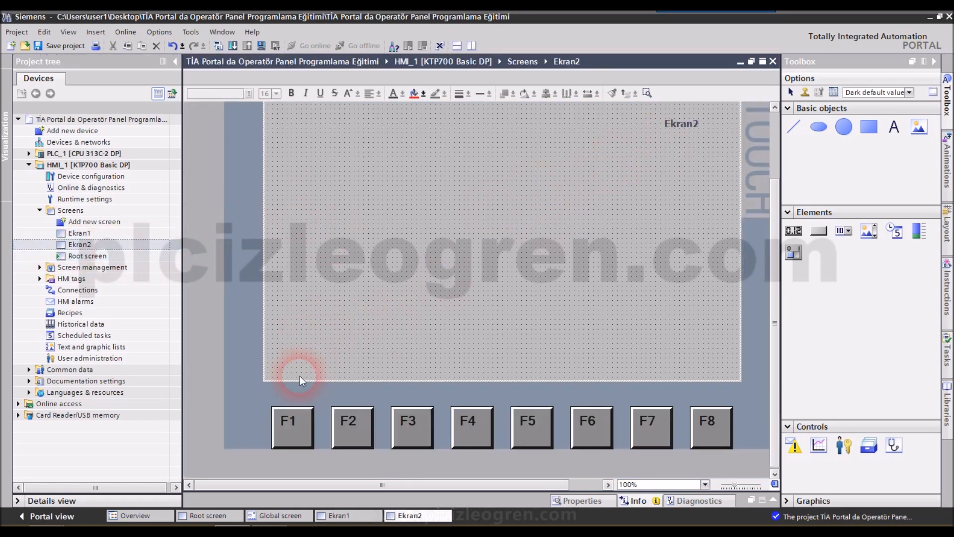
{"action": "double_click", "coordinate": [73, 255]}
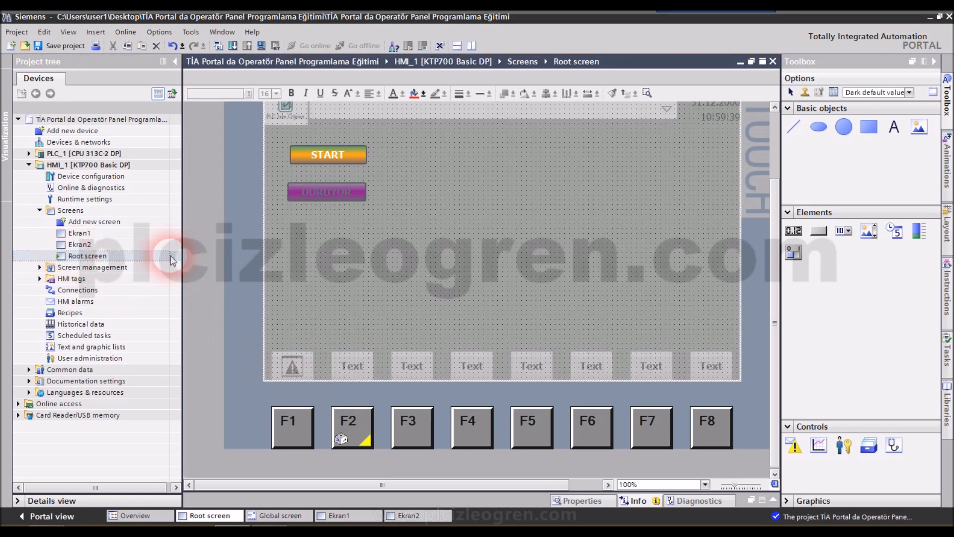
{"action": "left_click", "coordinate": [84, 245]}
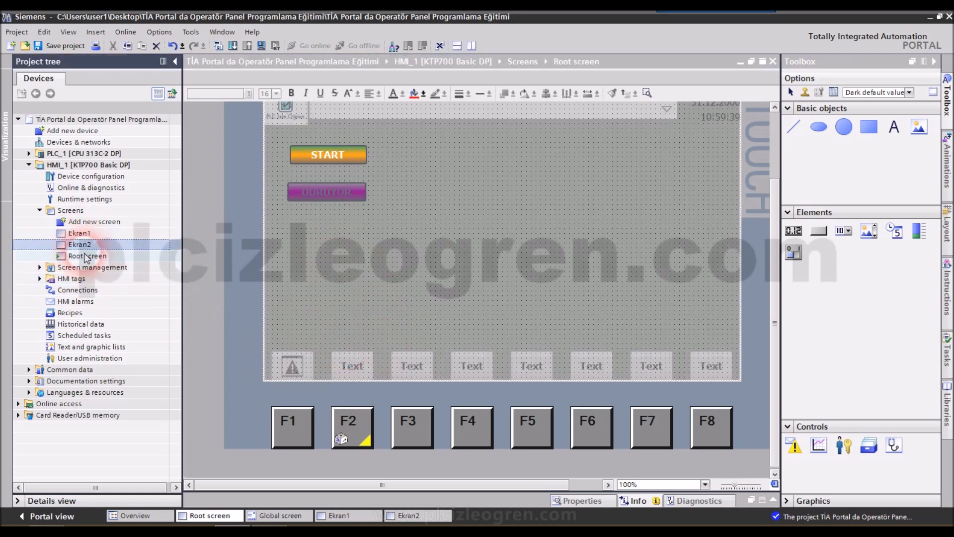
{"action": "double_click", "coordinate": [84, 255]}
{"action": "left_click", "coordinate": [541, 220]}
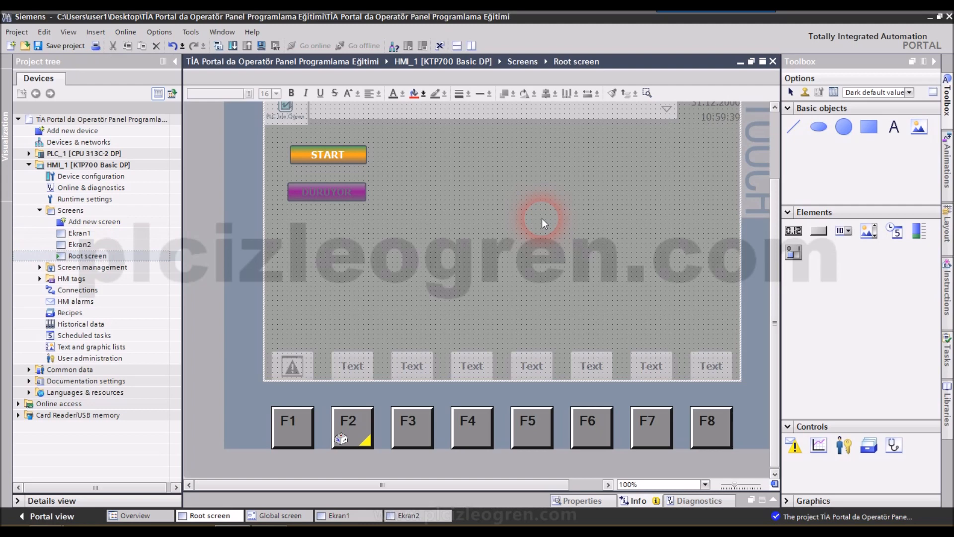
- Open the graphic selection list in the general properties of the Root screen's F3 function key
{"action": "left_click", "coordinate": [416, 429]}
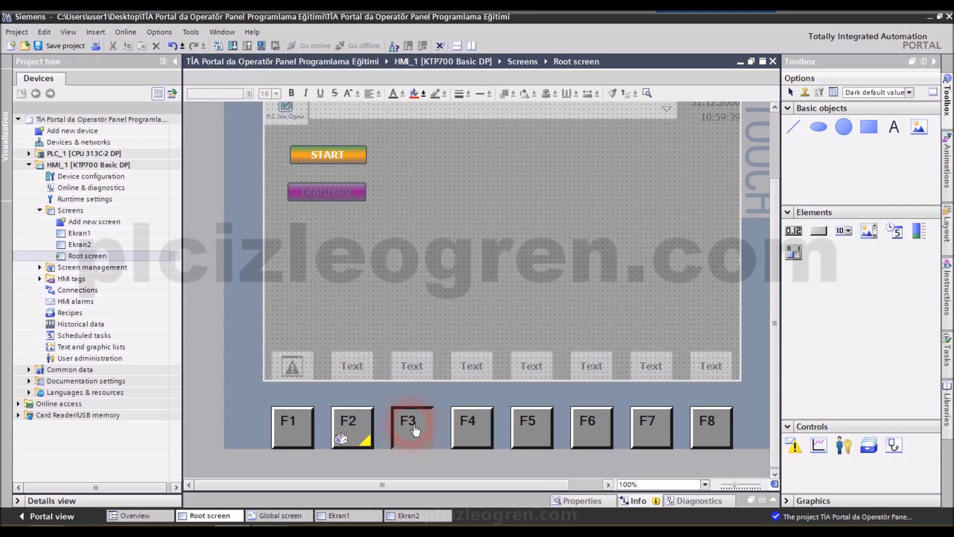
{"action": "left_click", "coordinate": [773, 499]}
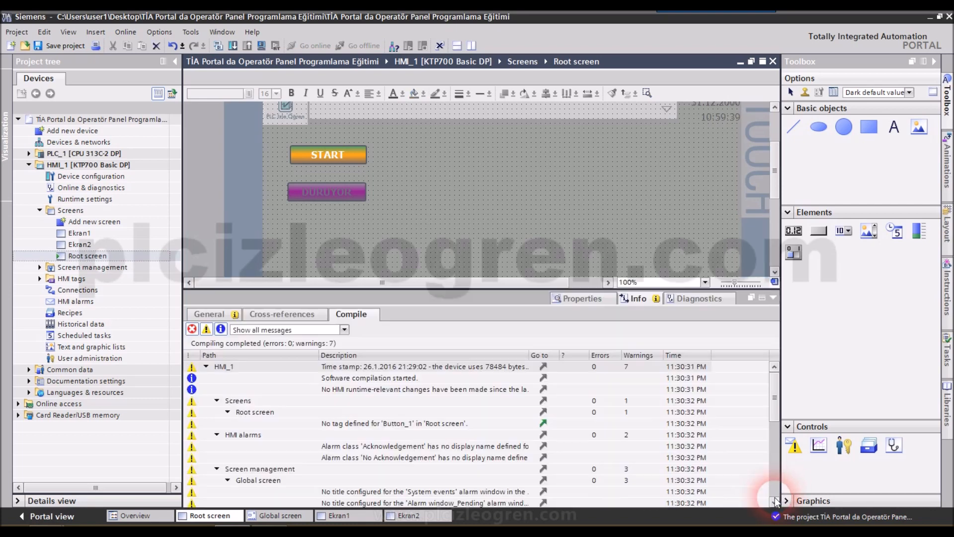
{"action": "left_click", "coordinate": [600, 300]}
{"action": "left_click", "coordinate": [212, 314]}
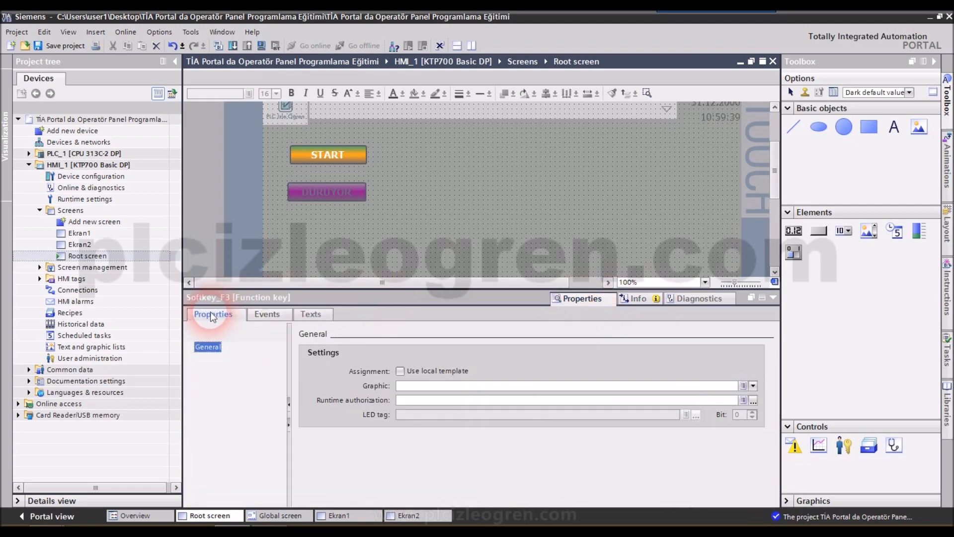
{"action": "left_click", "coordinate": [745, 388]}
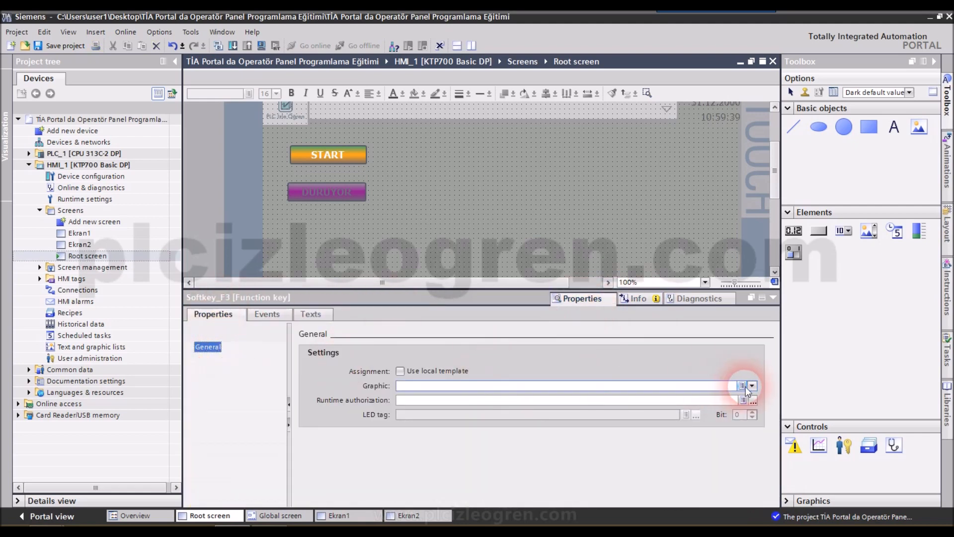
- Preview the available graphics and assign Right_Arrow as the F3 key's graphic
{"action": "left_click", "coordinate": [447, 273]}
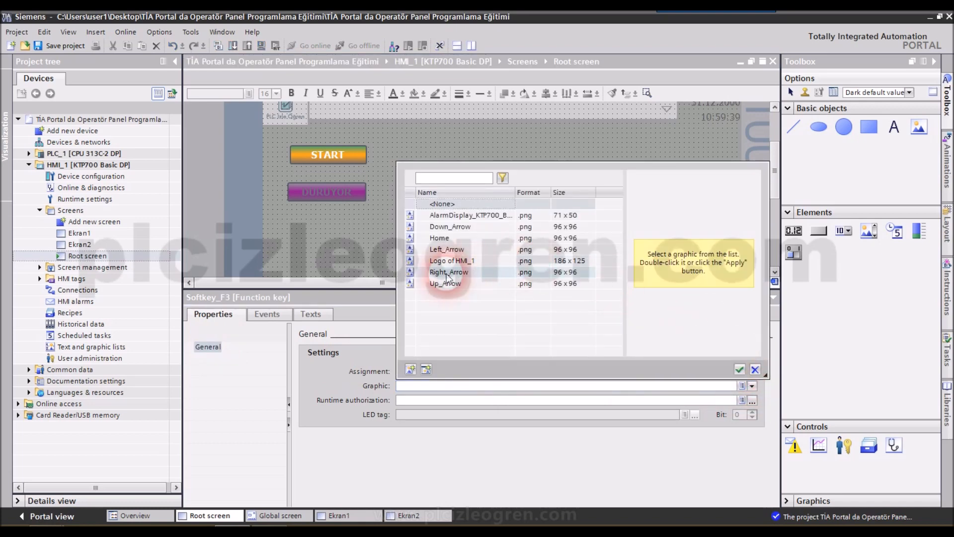
{"action": "left_click", "coordinate": [447, 281]}
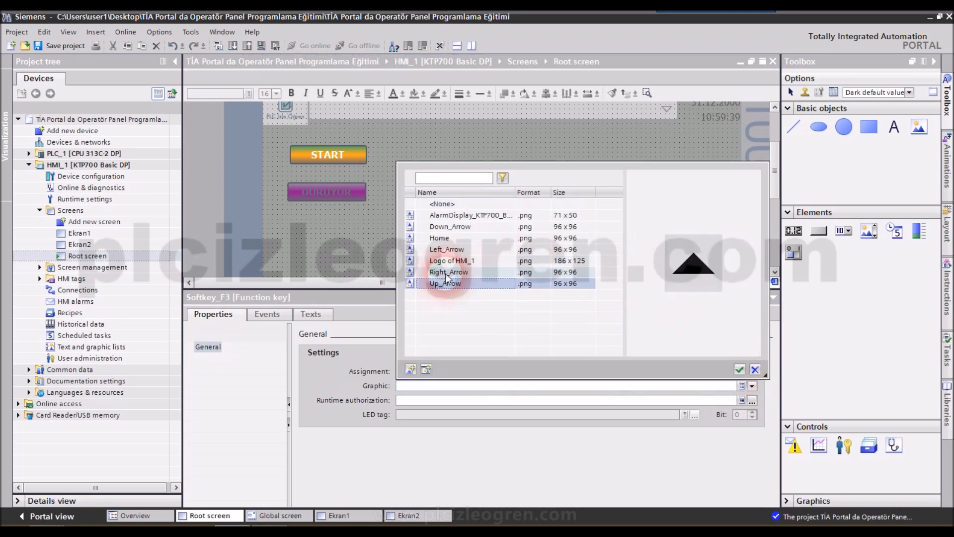
{"action": "left_click", "coordinate": [447, 272]}
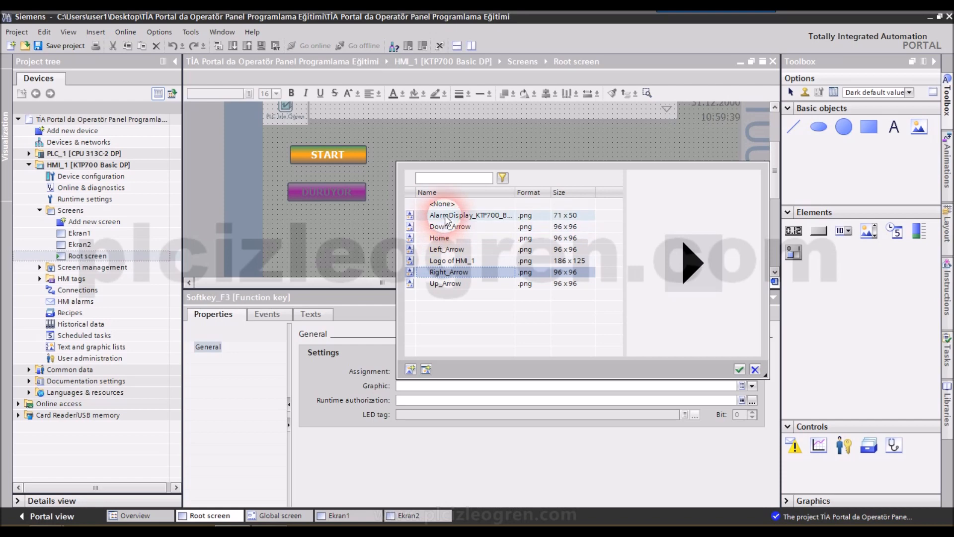
{"action": "left_click", "coordinate": [446, 216]}
{"action": "left_click", "coordinate": [447, 226]}
{"action": "left_click", "coordinate": [443, 238]}
{"action": "left_click", "coordinate": [444, 249]}
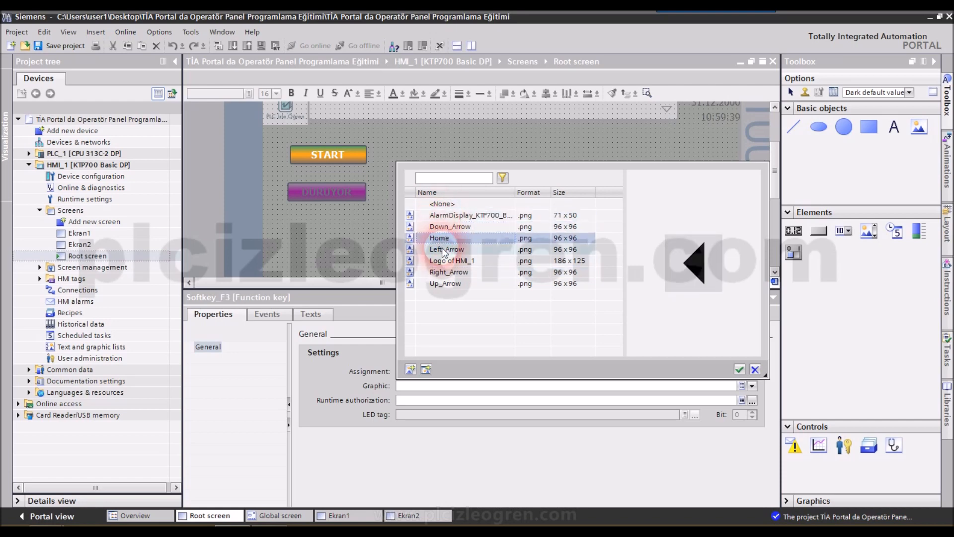
{"action": "left_click", "coordinate": [444, 250]}
{"action": "left_click", "coordinate": [444, 261]}
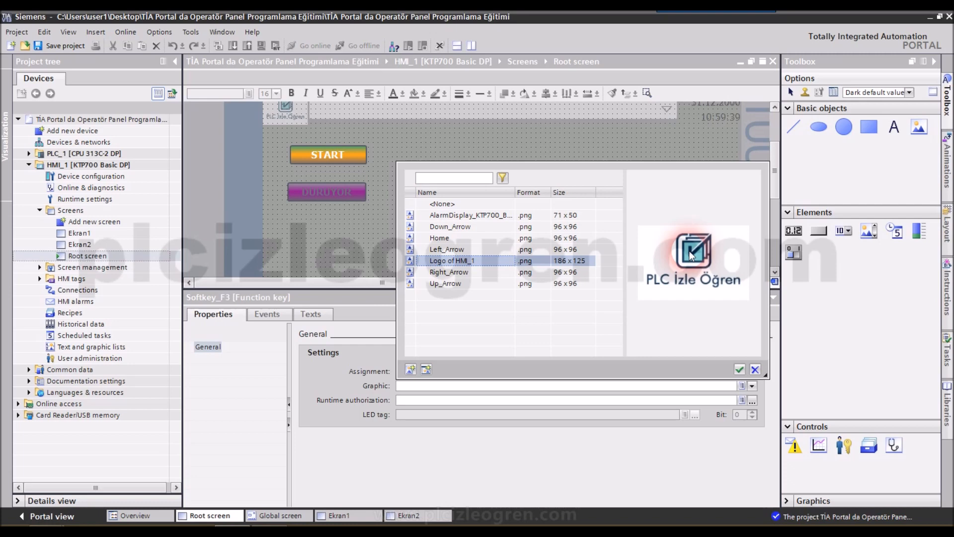
{"action": "left_click", "coordinate": [459, 279]}
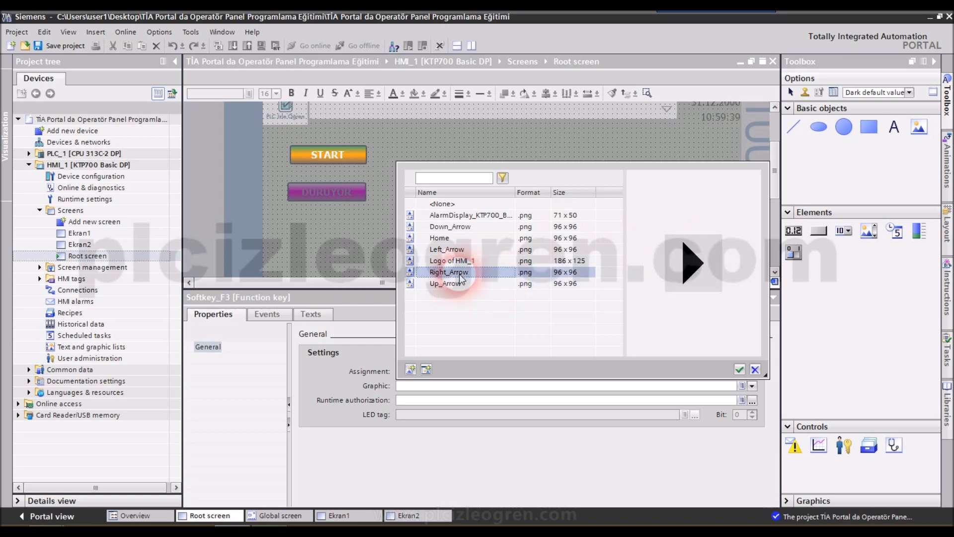
{"action": "left_click", "coordinate": [740, 370]}
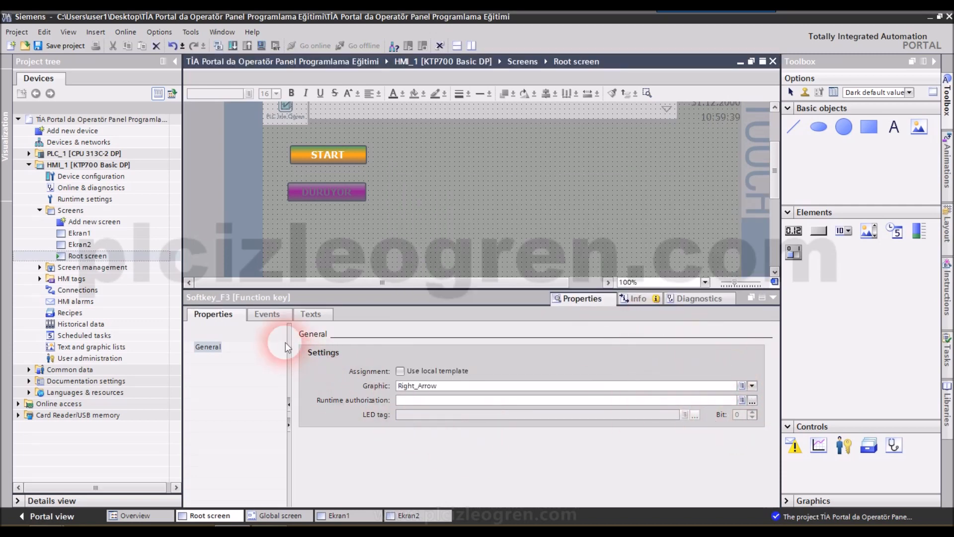
- Add the ActivateScreen function to the F3 key's Press key event
{"action": "left_click", "coordinate": [267, 314]}
{"action": "left_click", "coordinate": [221, 347]}
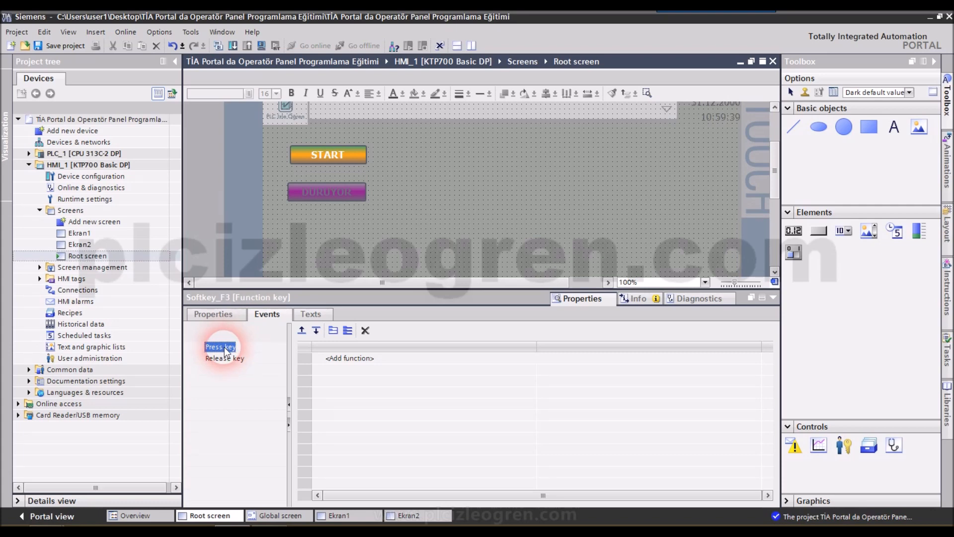
{"action": "left_click", "coordinate": [369, 358]}
{"action": "left_click", "coordinate": [755, 358]}
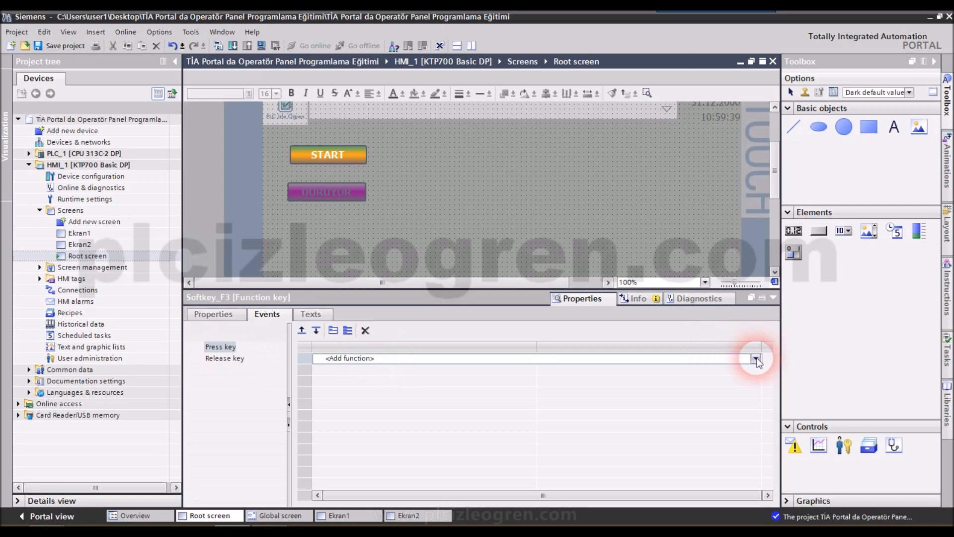
{"action": "left_click_drag", "start_coordinate": [755, 395], "coordinate": [751, 420]}
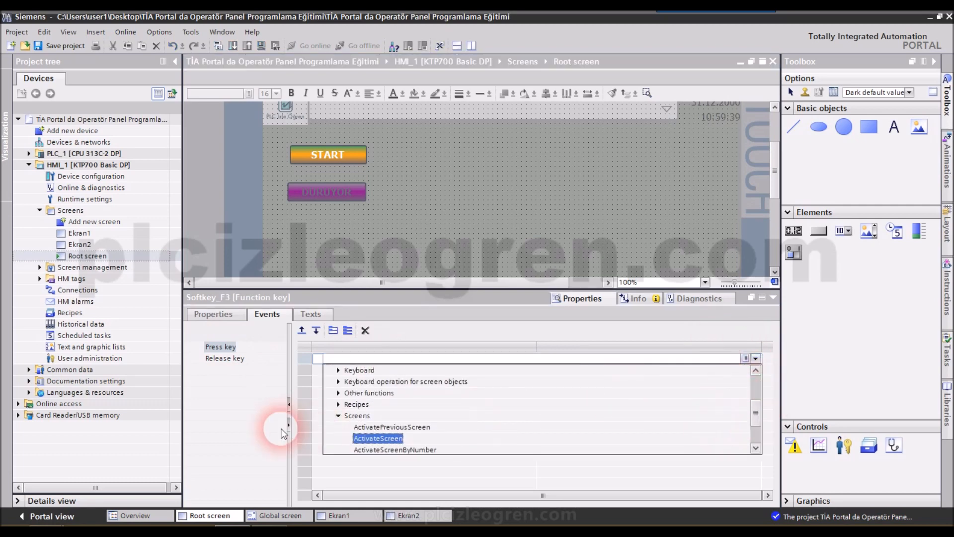
{"action": "left_click", "coordinate": [365, 437]}
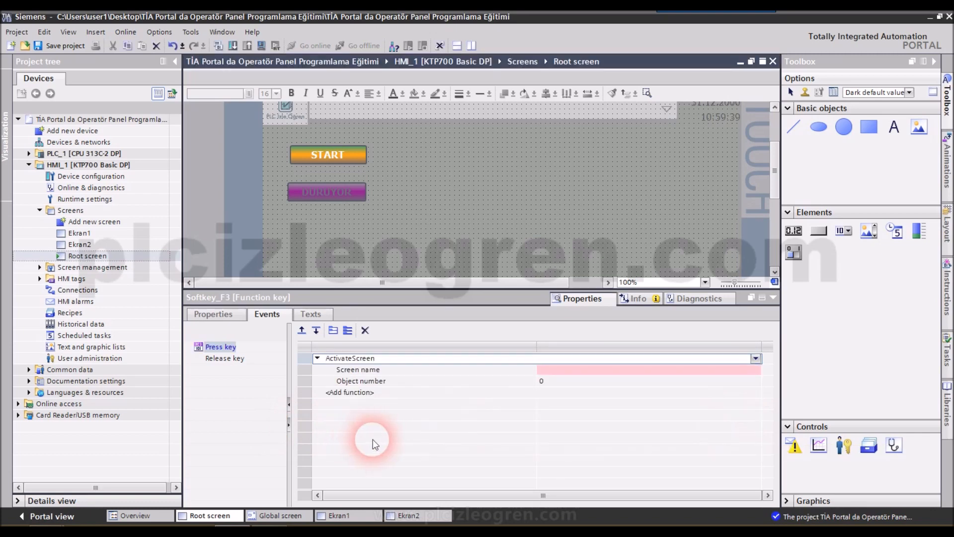
- Set Ekran1 as the screen name for the F3 key's ActivateScreen function
{"action": "left_click", "coordinate": [749, 369]}
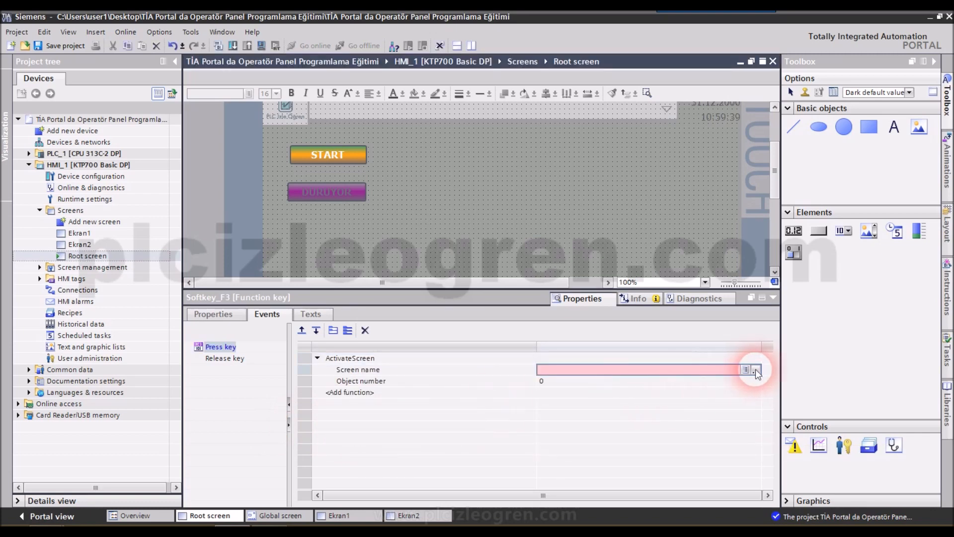
{"action": "left_click", "coordinate": [755, 370]}
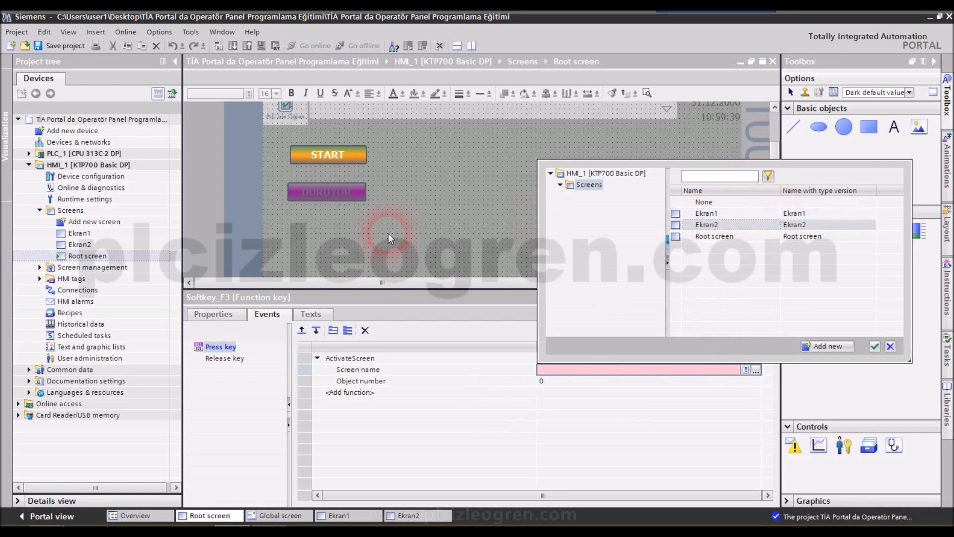
{"action": "left_click", "coordinate": [797, 214]}
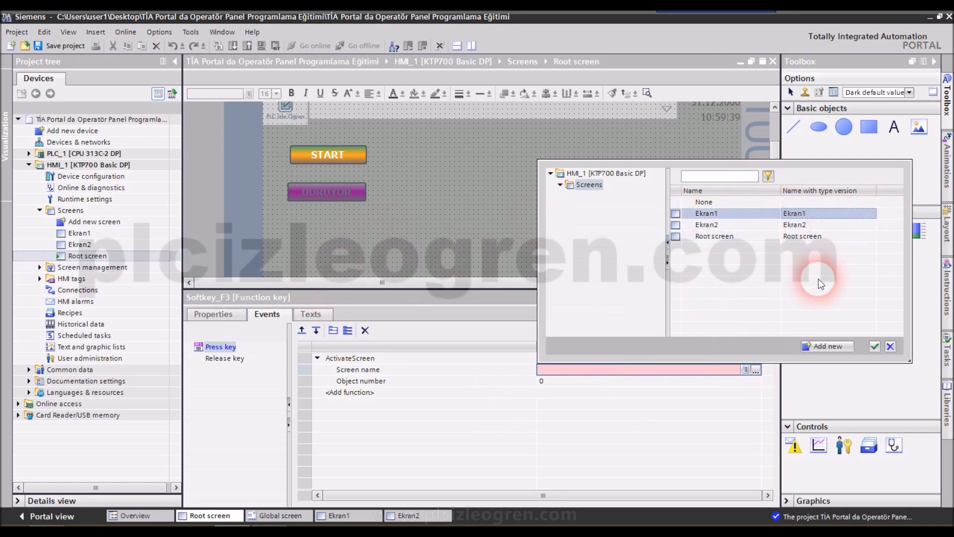
{"action": "left_click", "coordinate": [875, 349]}
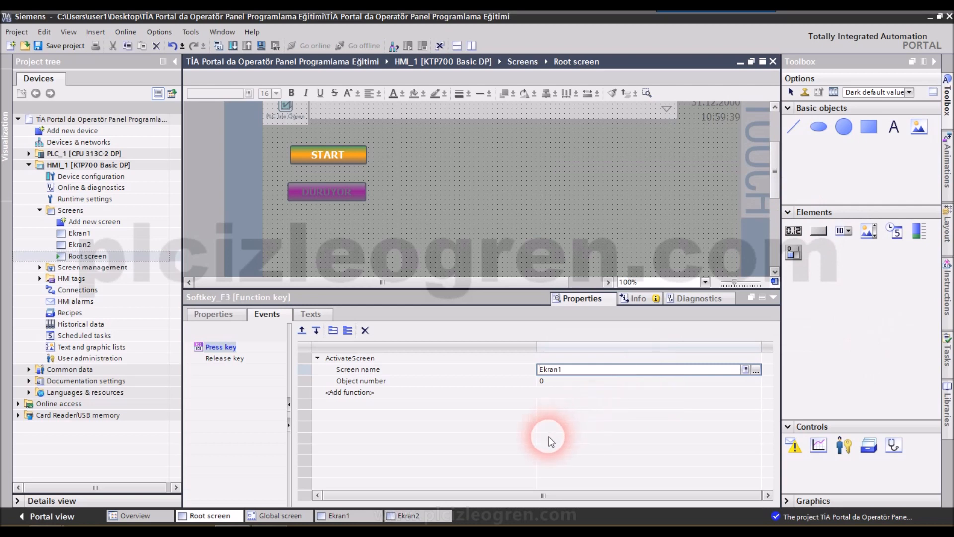
- Save the project and restore the full editing view of the Root screen
{"action": "left_click", "coordinate": [66, 48]}
{"action": "left_click", "coordinate": [773, 298]}
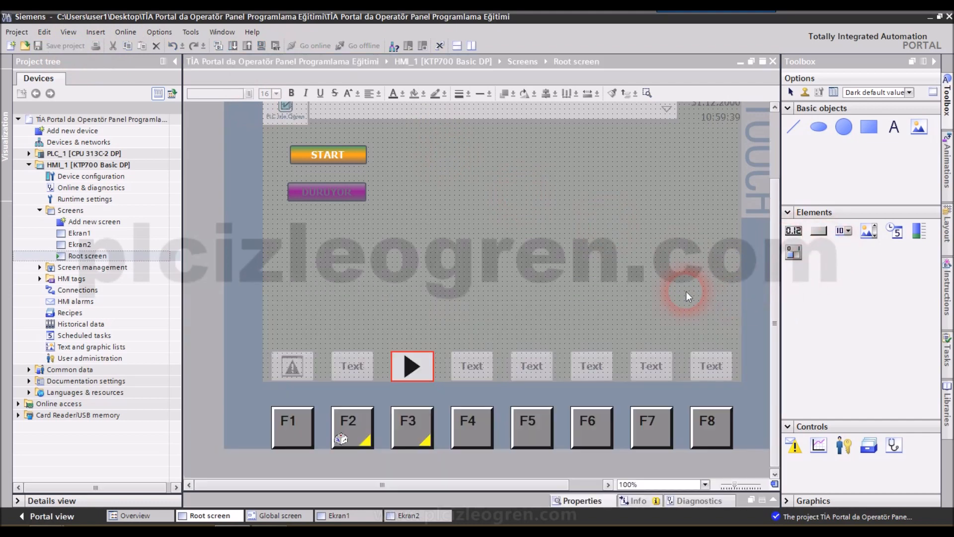
{"action": "left_click", "coordinate": [356, 332]}
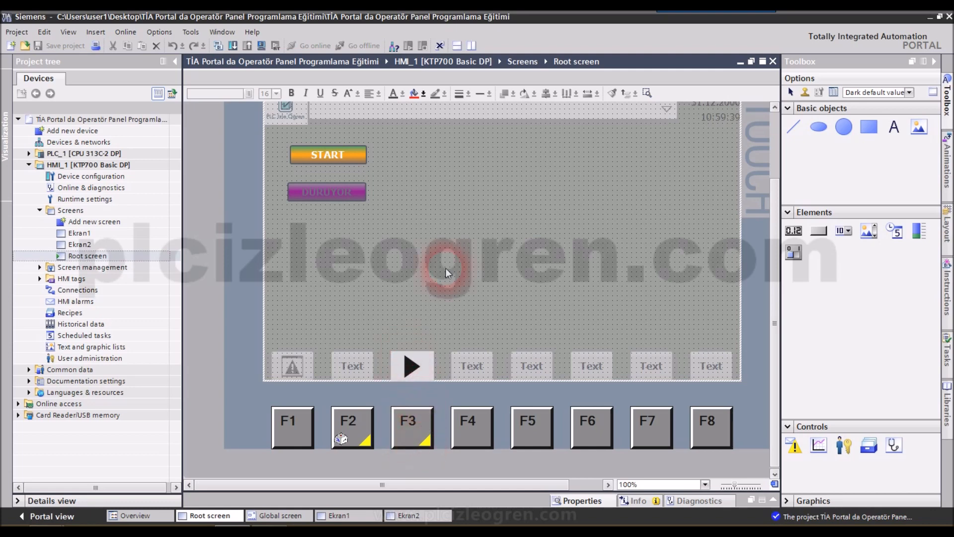
- Start the HMI simulation with the tag simulator
{"action": "left_click", "coordinate": [125, 32]}
{"action": "mouse_move", "coordinate": [138, 80]}
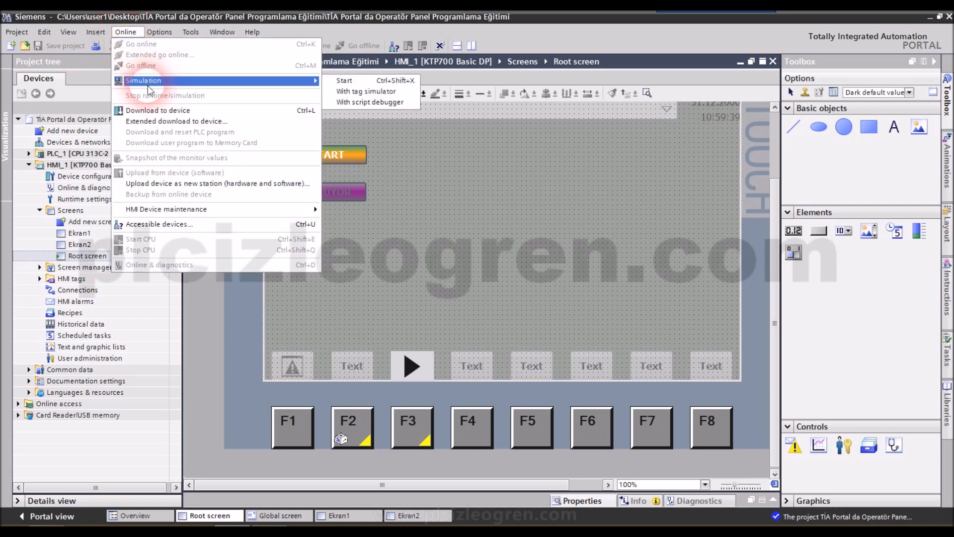
{"action": "left_click", "coordinate": [351, 92]}
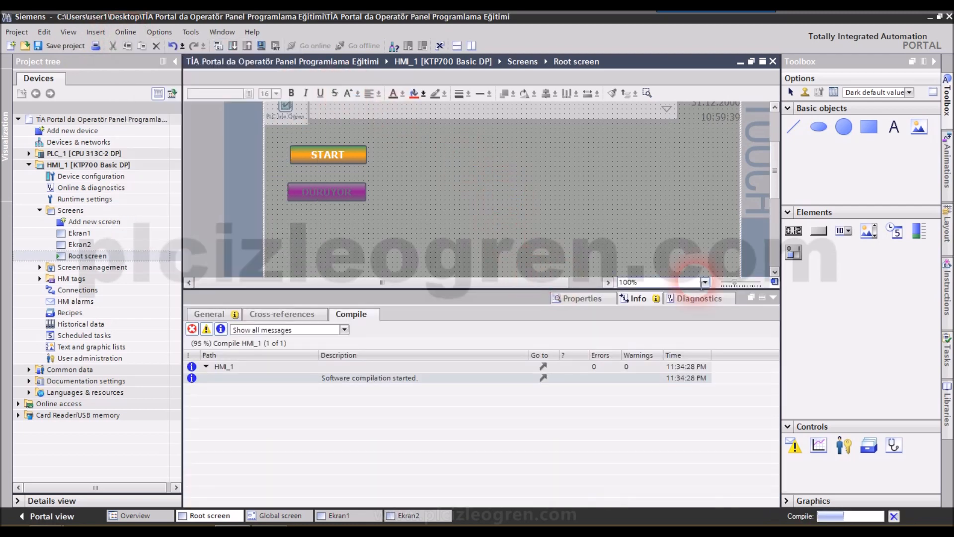
{"action": "left_click", "coordinate": [570, 317]}
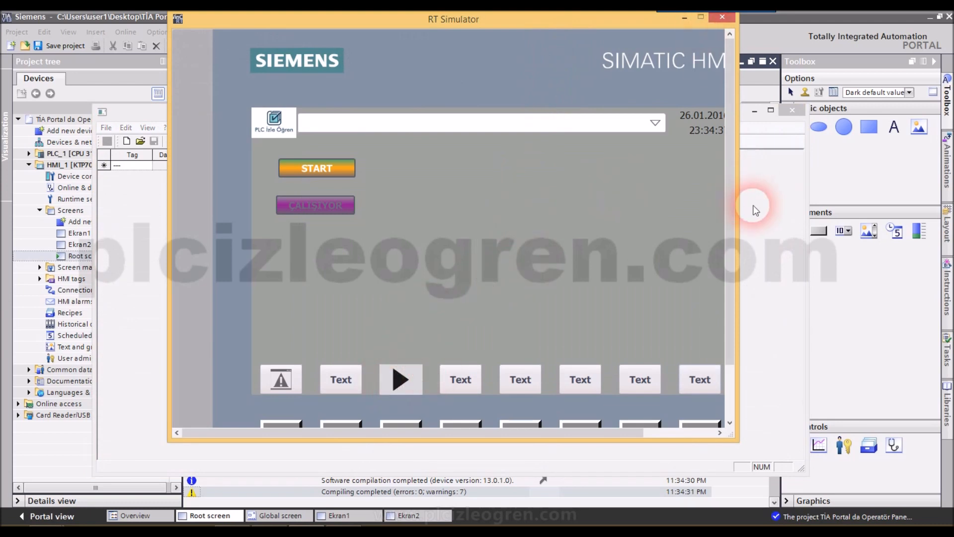
- Enlarge the RT Simulator window, test the F3 key's screen change, and close both simulator windows
{"action": "left_click_drag", "start_coordinate": [745, 227], "coordinate": [830, 227]}
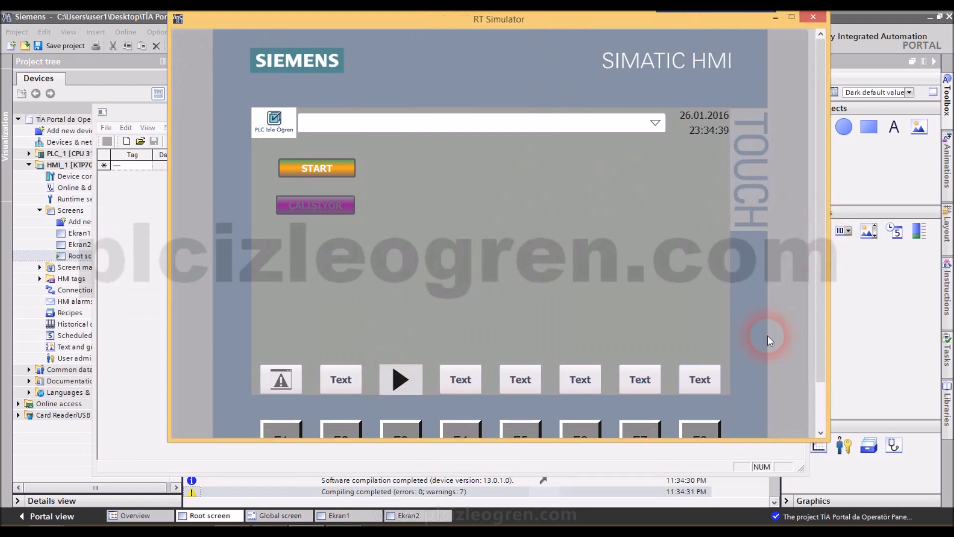
{"action": "left_click_drag", "start_coordinate": [660, 441], "coordinate": [658, 498]}
{"action": "left_click", "coordinate": [400, 443]}
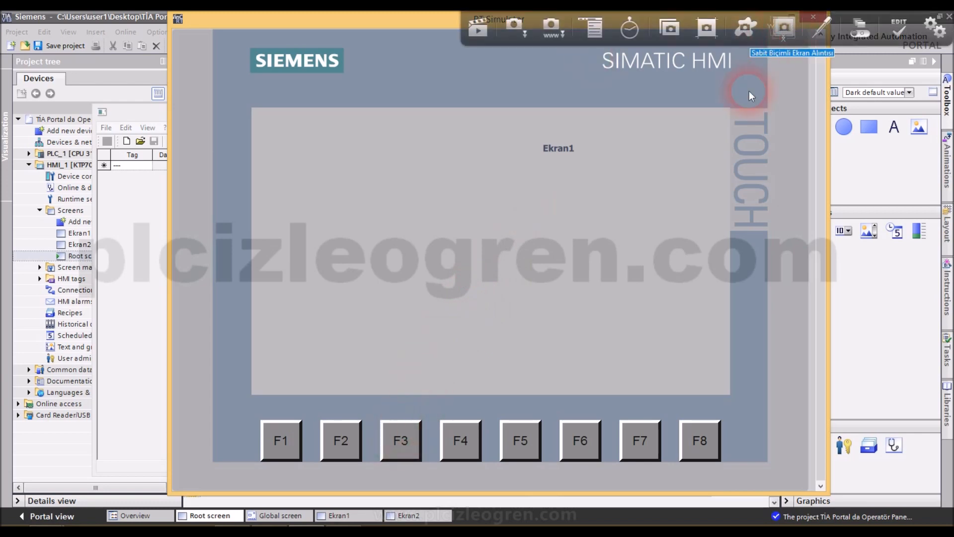
{"action": "left_click", "coordinate": [812, 18]}
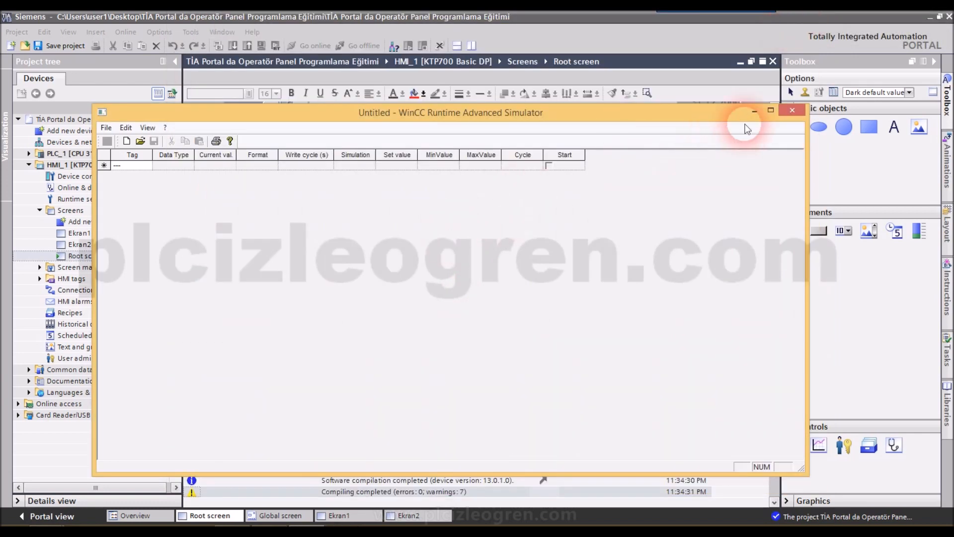
{"action": "left_click", "coordinate": [793, 111]}
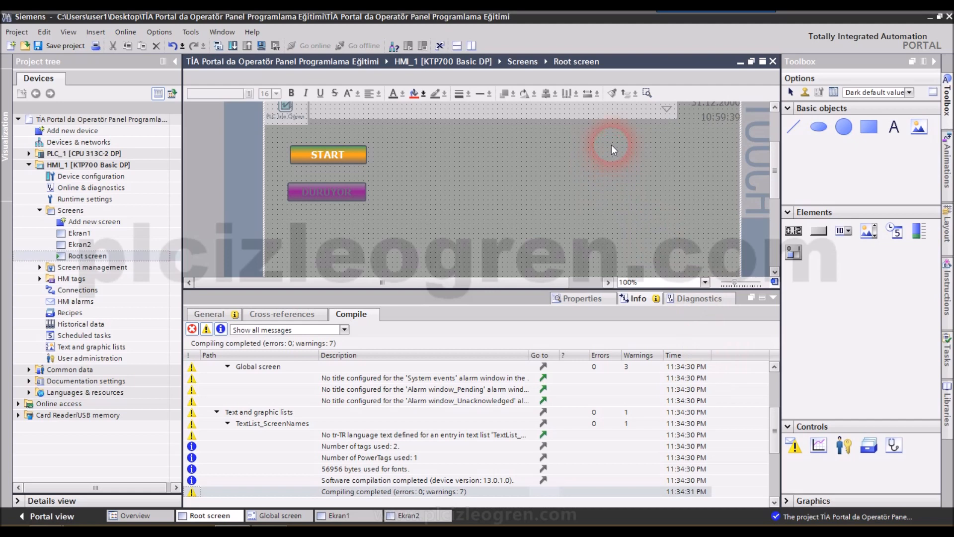
- Add a button to the Root screen, label it "Ekran Geçişi", and widen it to fit the text
{"action": "left_click_drag", "start_coordinate": [818, 230], "coordinate": [652, 159]}
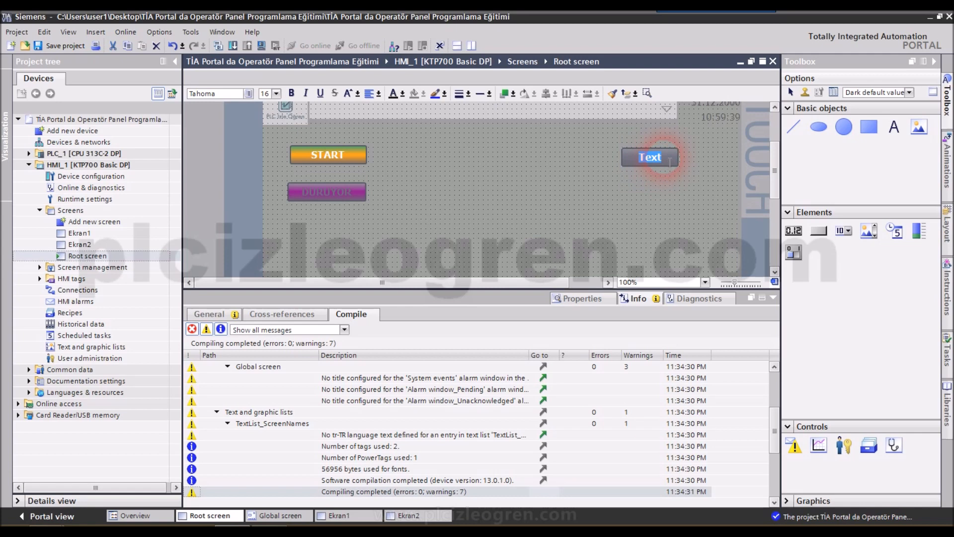
{"action": "type", "text": "Ekran Geçişi"}
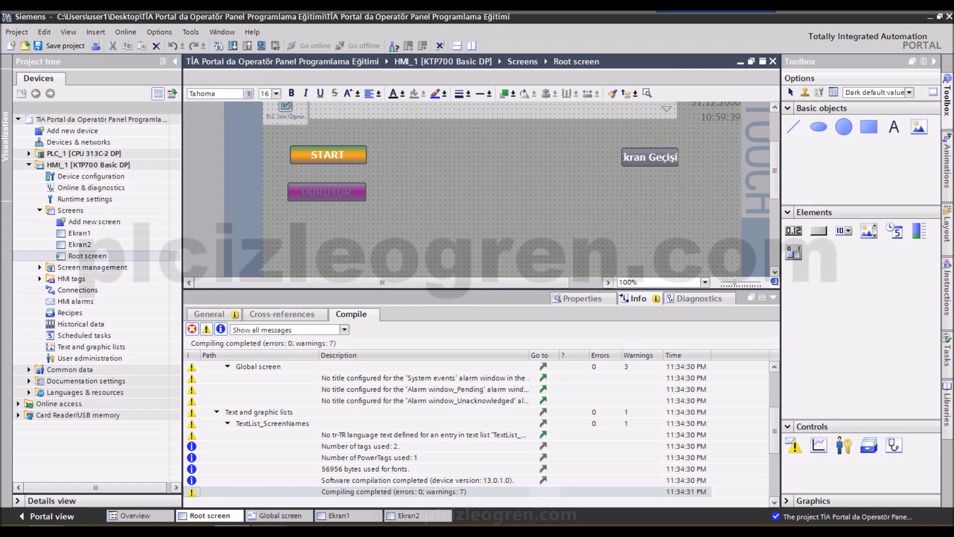
{"action": "left_click", "coordinate": [675, 175]}
{"action": "left_click_drag", "start_coordinate": [684, 159], "coordinate": [691, 159]}
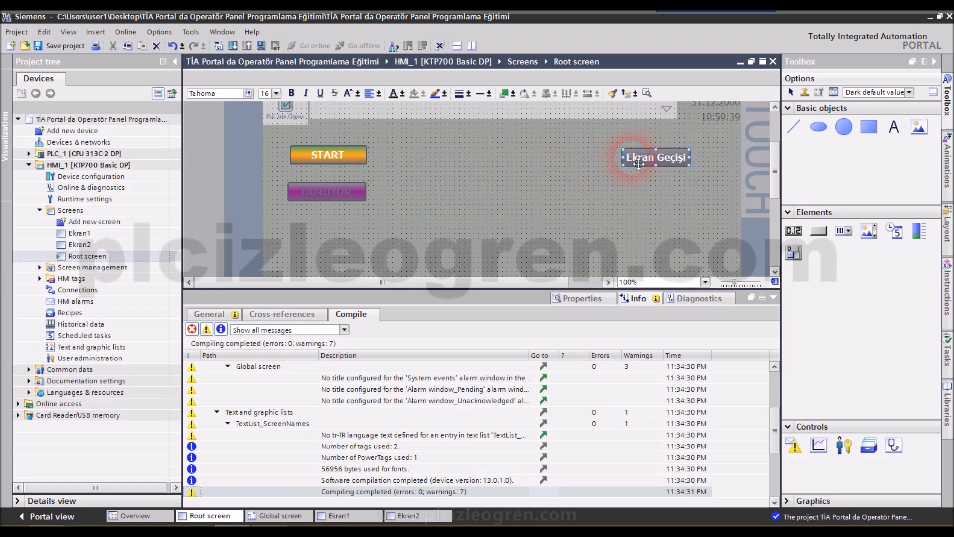
- Place the Ekran Geçişi button below the purple switch and even out the vertical spacing of the two under START
{"action": "left_click_drag", "start_coordinate": [643, 164], "coordinate": [370, 226]}
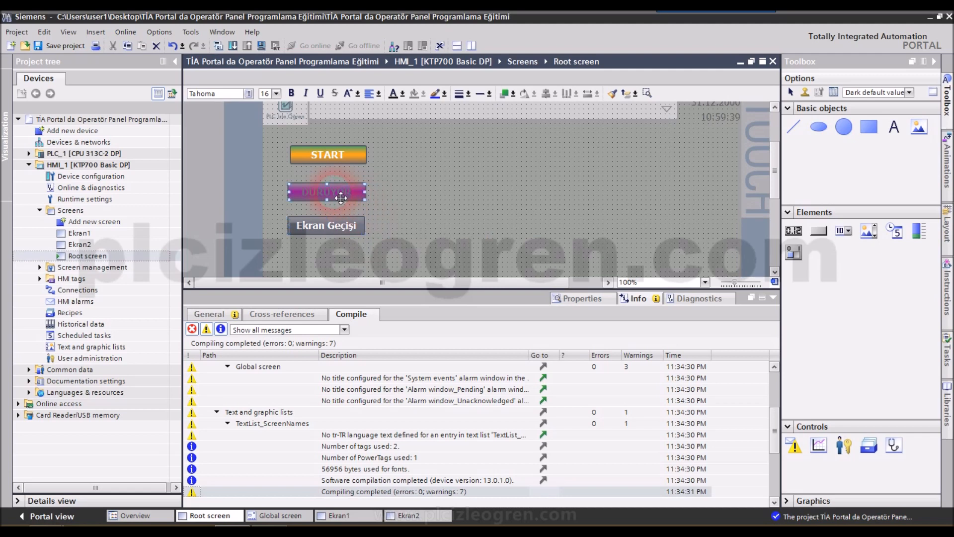
{"action": "left_click_drag", "start_coordinate": [341, 198], "coordinate": [333, 187]}
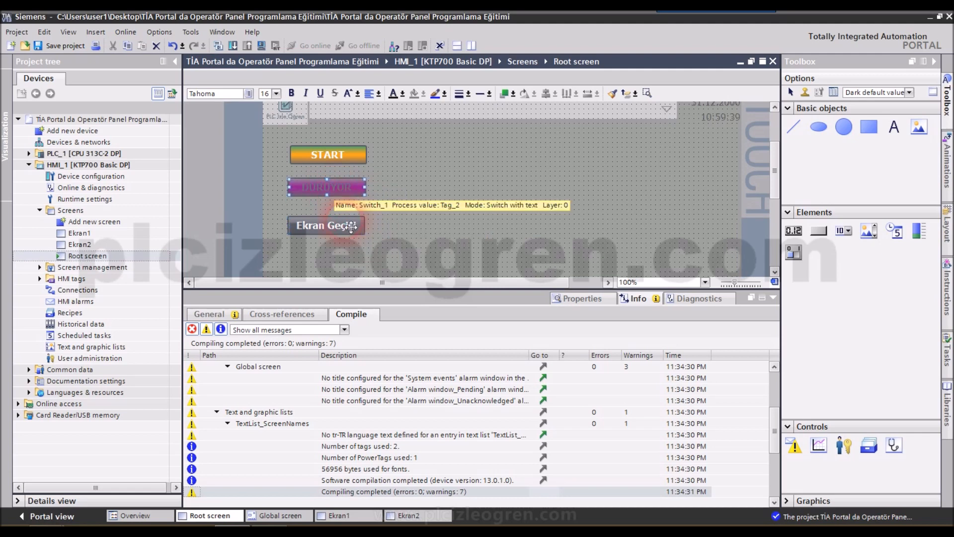
{"action": "left_click_drag", "start_coordinate": [349, 228], "coordinate": [349, 223]}
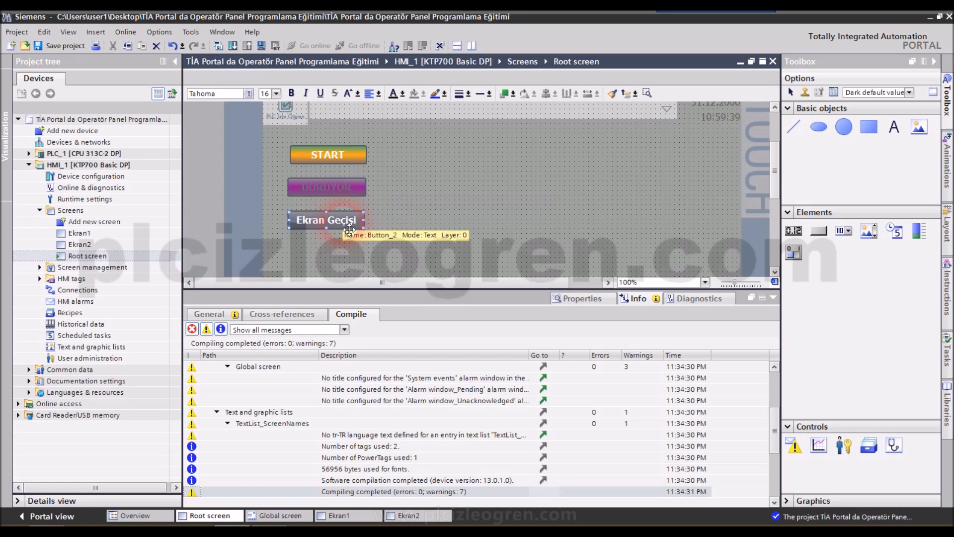
- Set the Ekran Geçişi button's Gradient 1 fill color to yellow (255, 255, 0)
{"action": "left_click", "coordinate": [582, 298]}
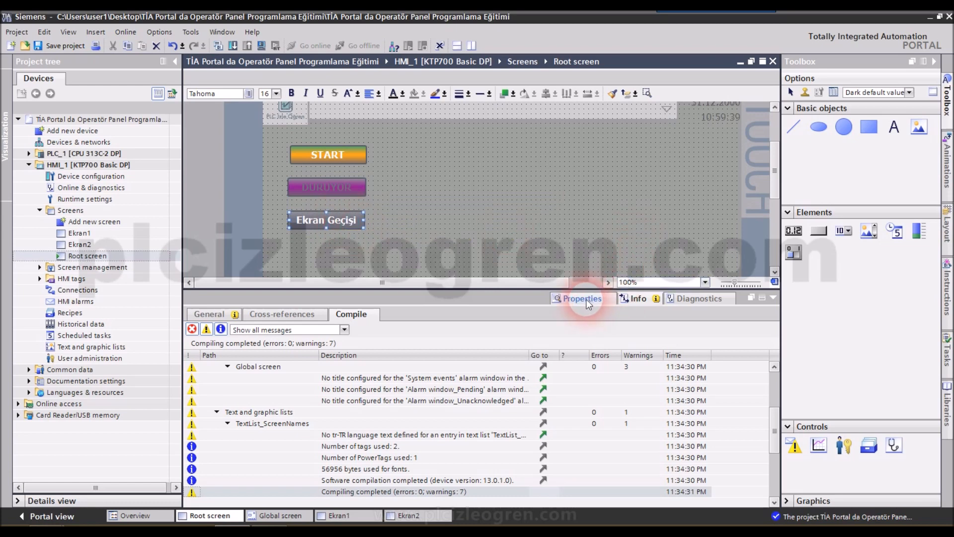
{"action": "left_click", "coordinate": [218, 316]}
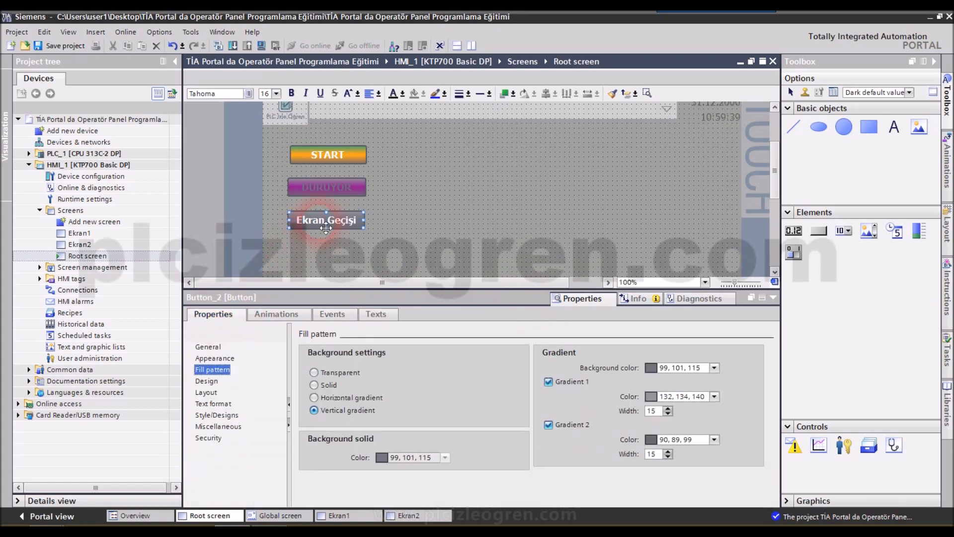
{"action": "left_click", "coordinate": [317, 316]}
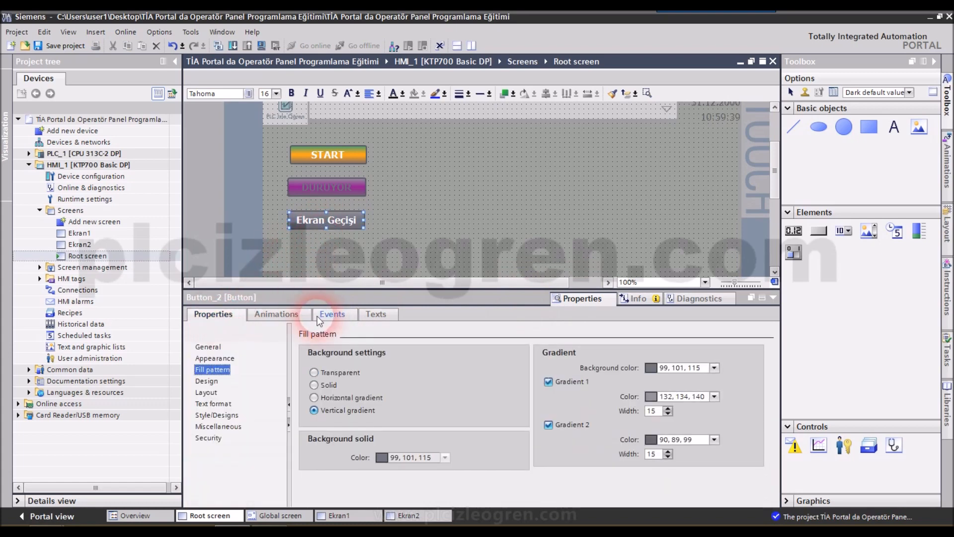
{"action": "left_click", "coordinate": [714, 396]}
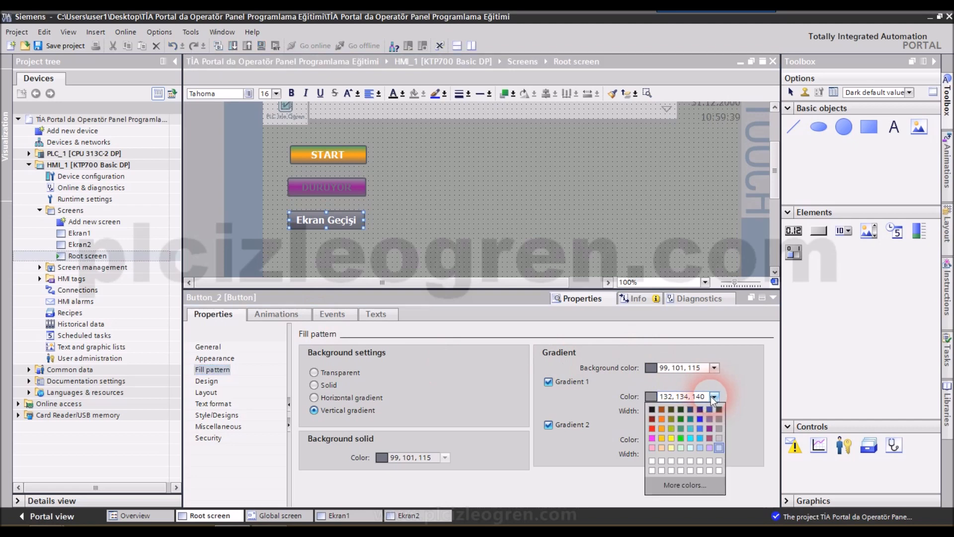
{"action": "left_click", "coordinate": [671, 438]}
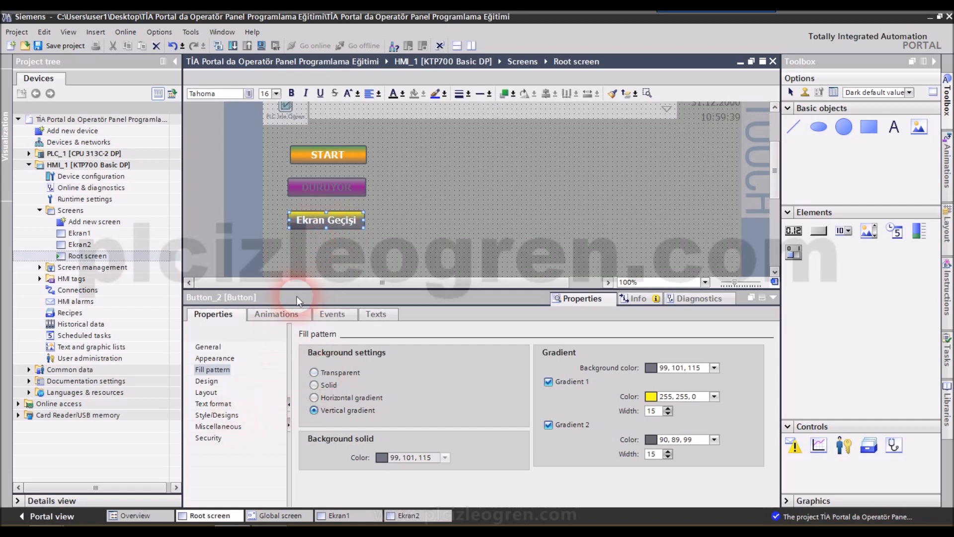
- Assign the ActivateScreen system function to the Ekran Geçişi button's Click event
{"action": "left_click", "coordinate": [326, 315]}
{"action": "left_click", "coordinate": [213, 359]}
{"action": "left_click", "coordinate": [213, 346]}
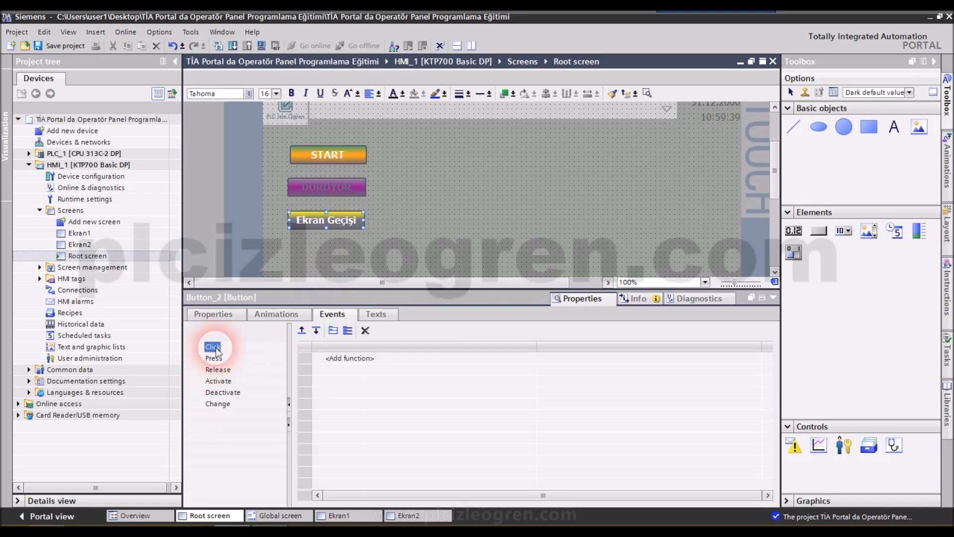
{"action": "left_click", "coordinate": [502, 358]}
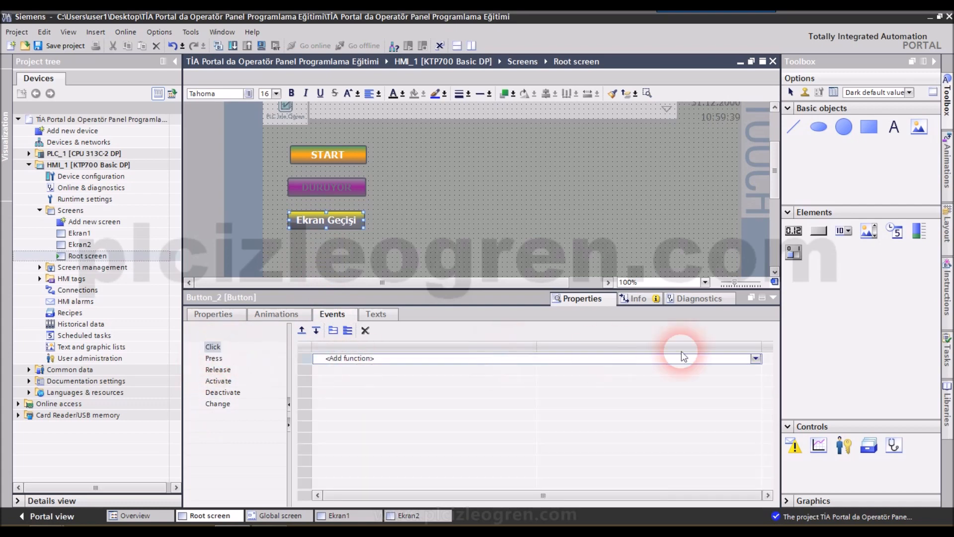
{"action": "left_click", "coordinate": [757, 358]}
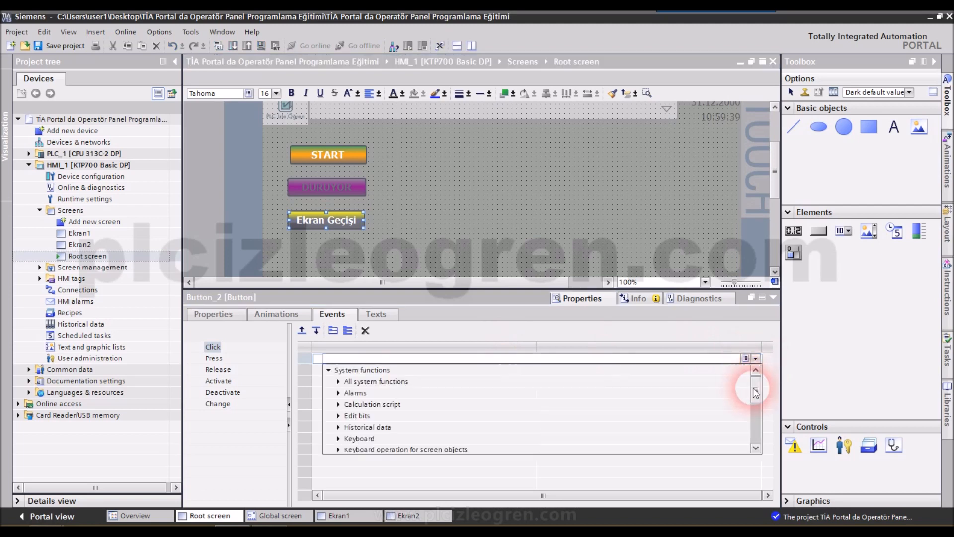
{"action": "left_click_drag", "start_coordinate": [756, 394], "coordinate": [755, 428]}
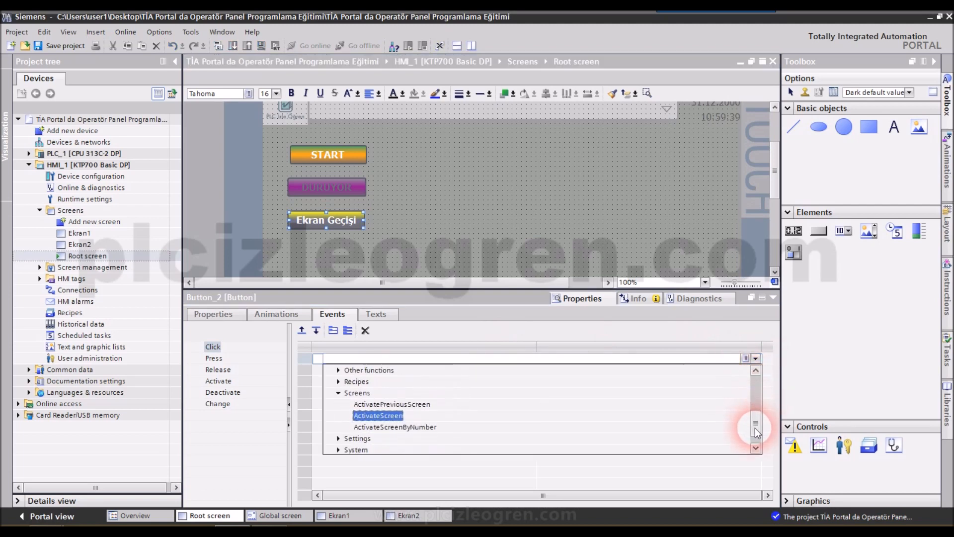
{"action": "left_click", "coordinate": [339, 393]}
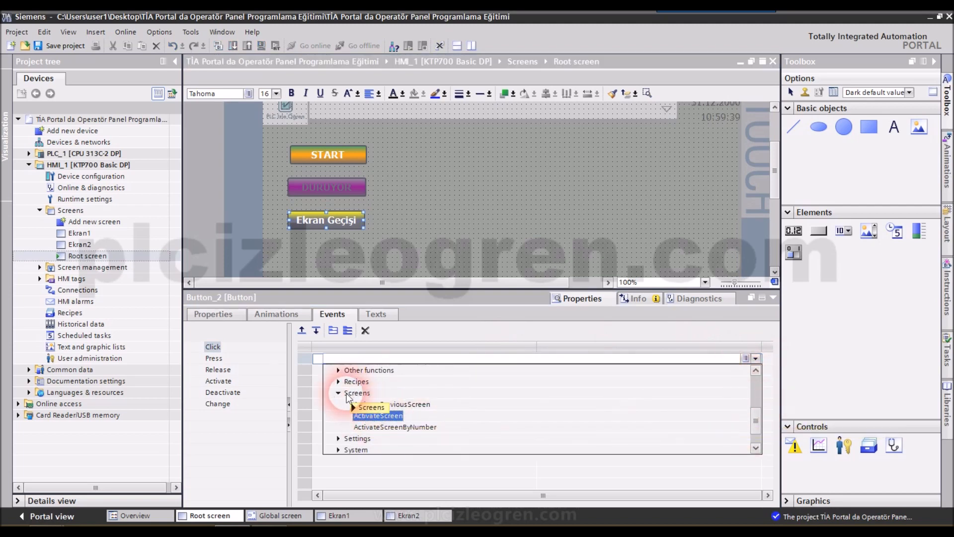
{"action": "left_click", "coordinate": [338, 404]}
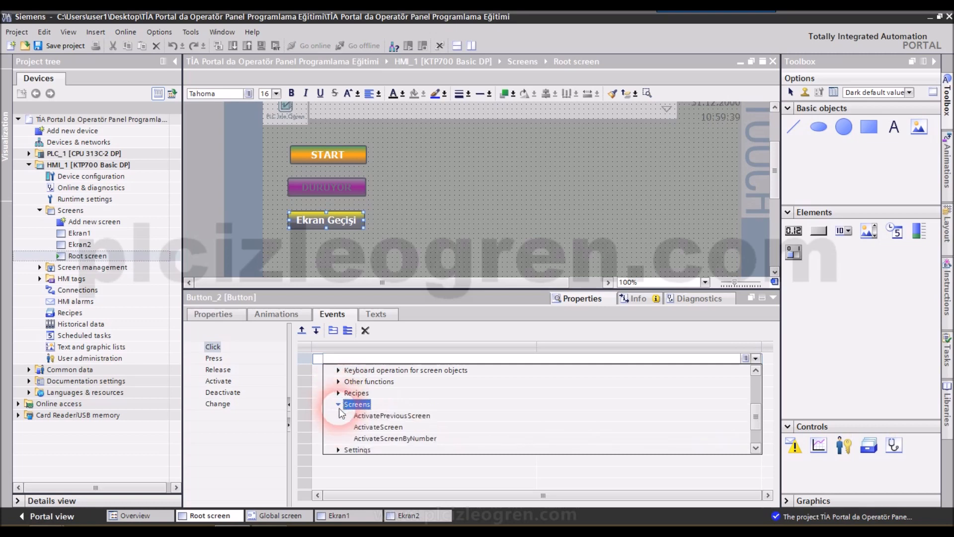
{"action": "left_click", "coordinate": [376, 428]}
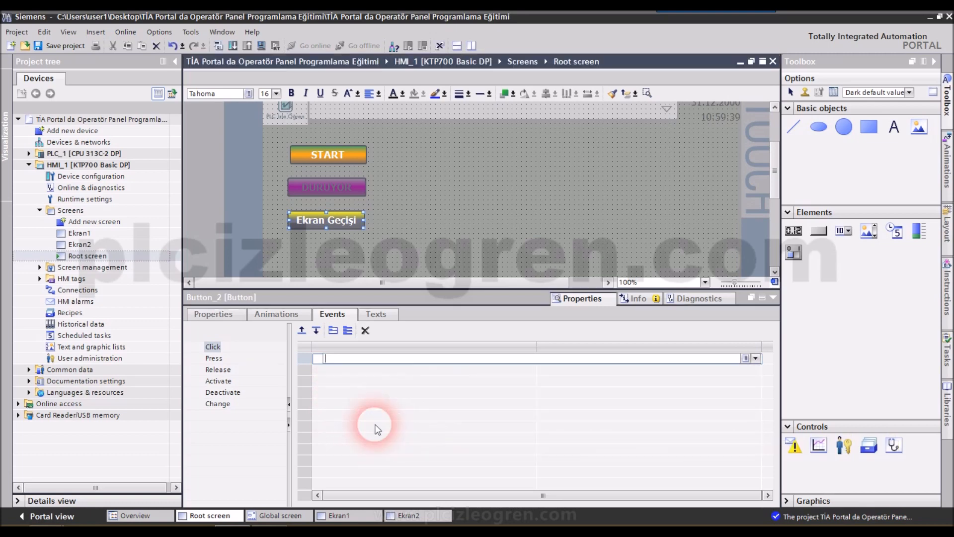
{"action": "left_click", "coordinate": [755, 358]}
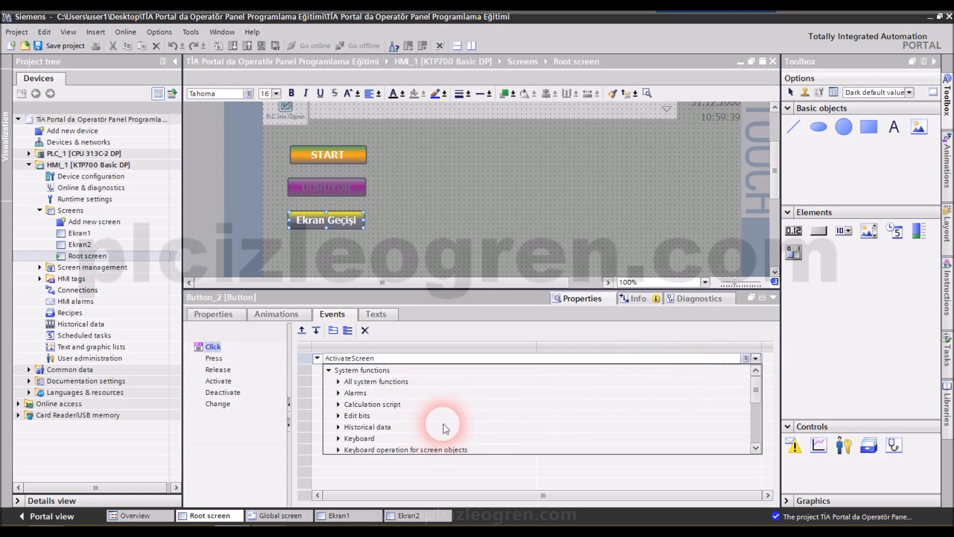
{"action": "left_click_drag", "start_coordinate": [755, 396], "coordinate": [758, 420]}
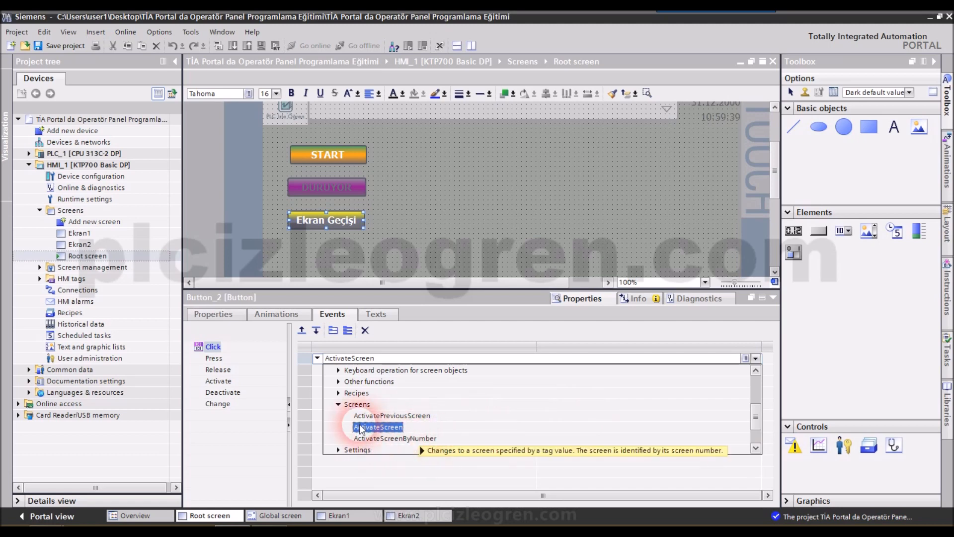
{"action": "left_click", "coordinate": [395, 427]}
- Set Ekran2 as the screen name for the Ekran Geçişi button's ActivateScreen function
{"action": "left_click", "coordinate": [746, 370]}
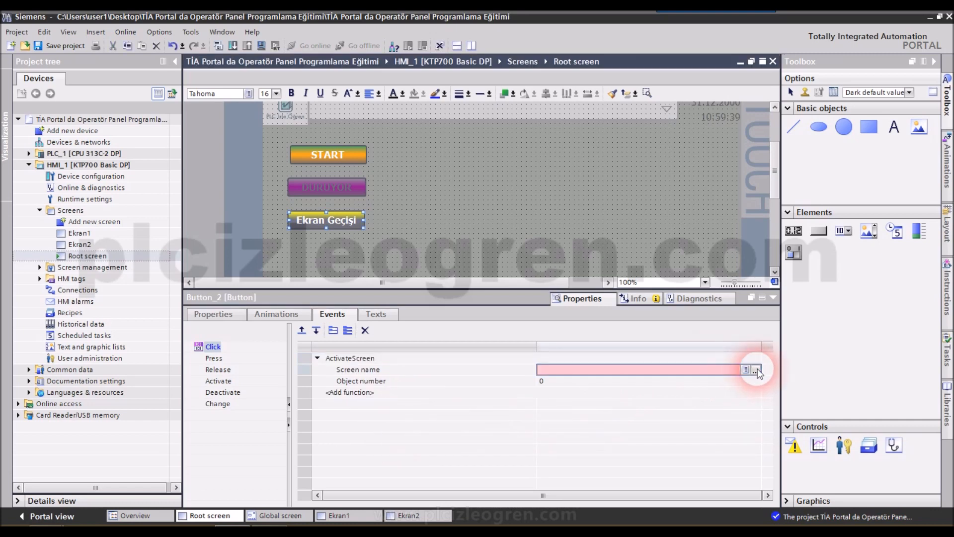
{"action": "left_click", "coordinate": [756, 370]}
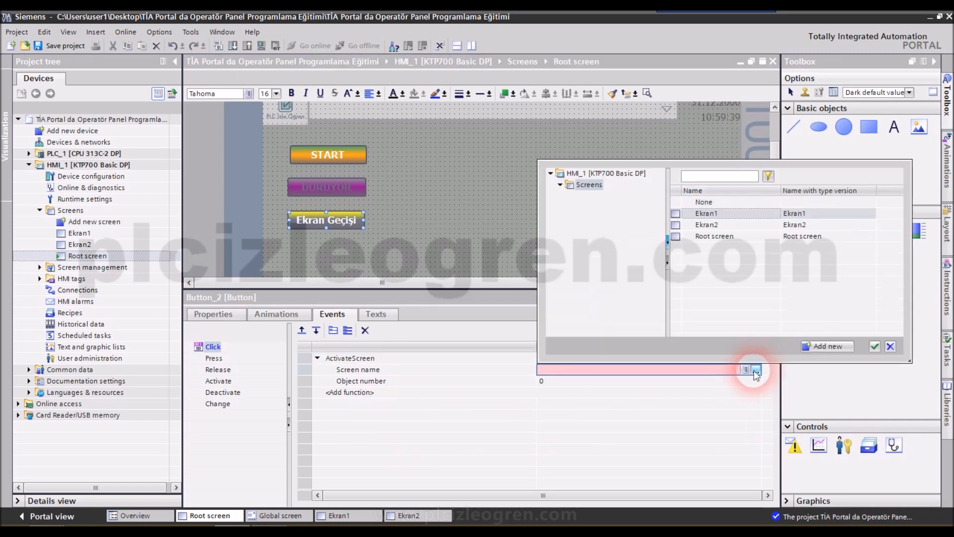
{"action": "left_click", "coordinate": [795, 224]}
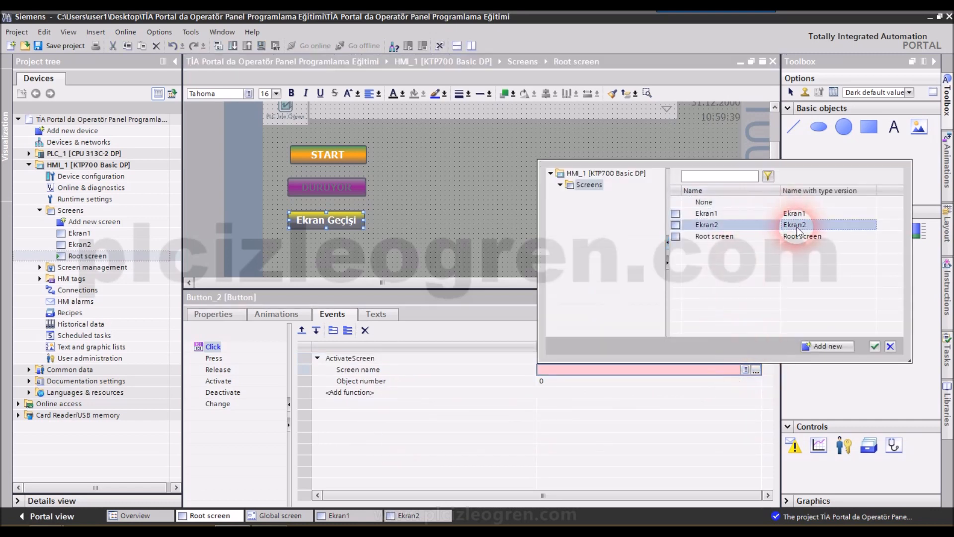
{"action": "left_click", "coordinate": [873, 345]}
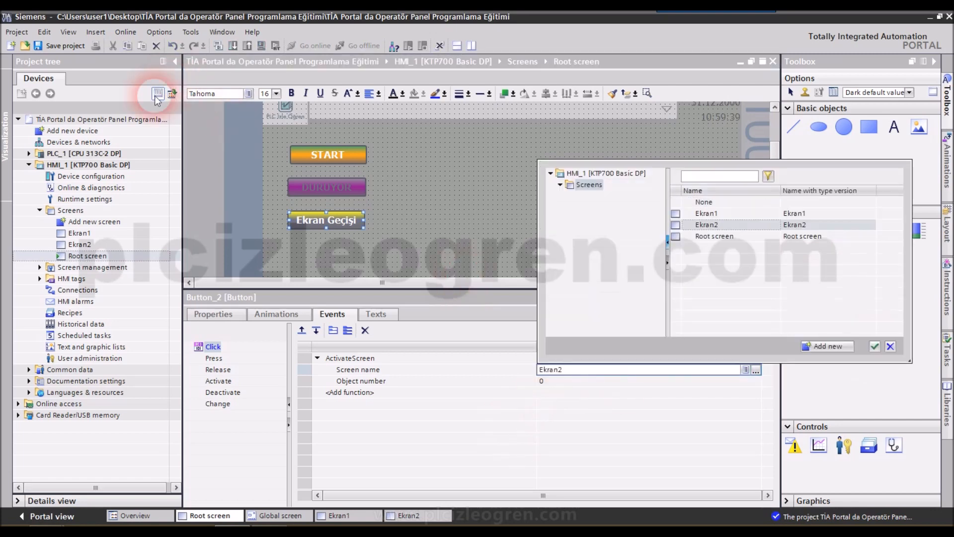
{"action": "left_click", "coordinate": [873, 346]}
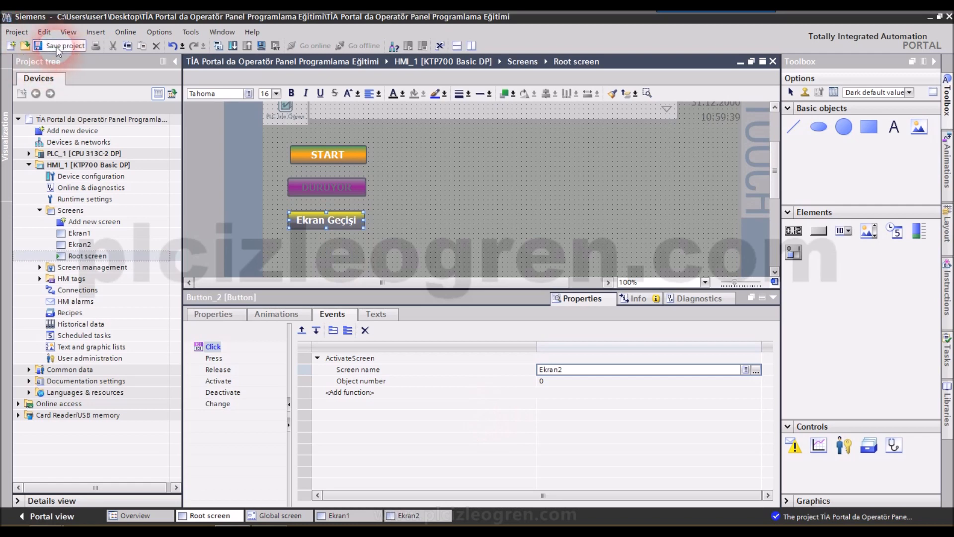
- Save the project and start the HMI simulation from the Root screen with the tag simulator
{"action": "left_click", "coordinate": [773, 297]}
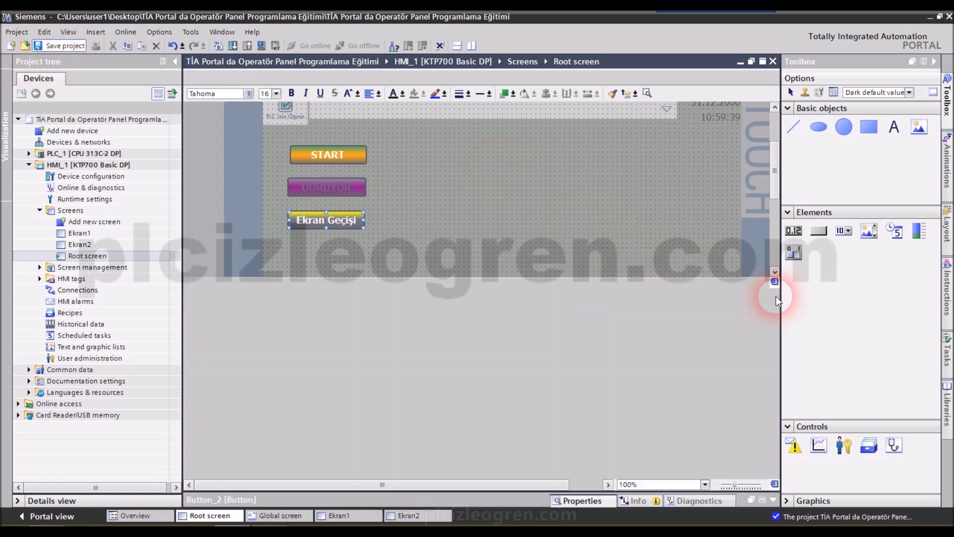
{"action": "left_click", "coordinate": [511, 275]}
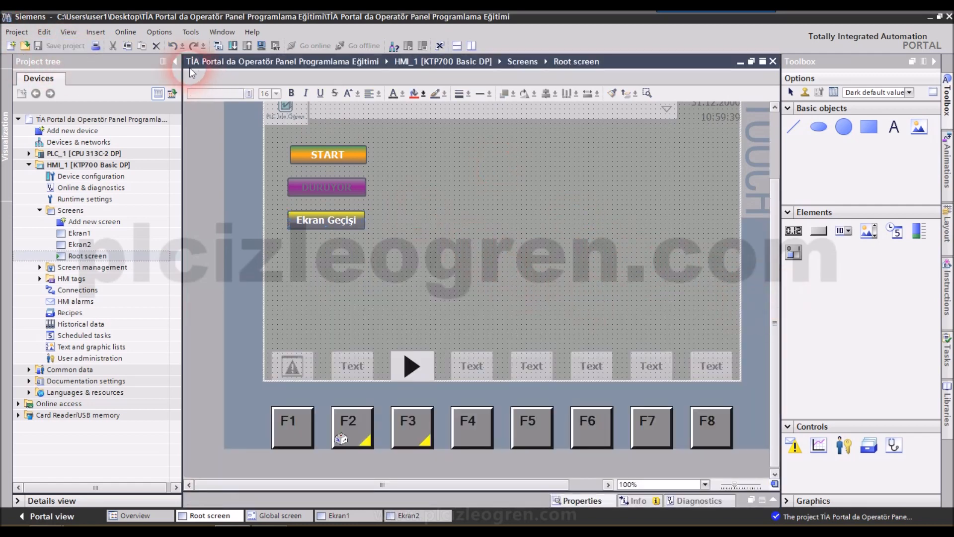
{"action": "left_click", "coordinate": [125, 32]}
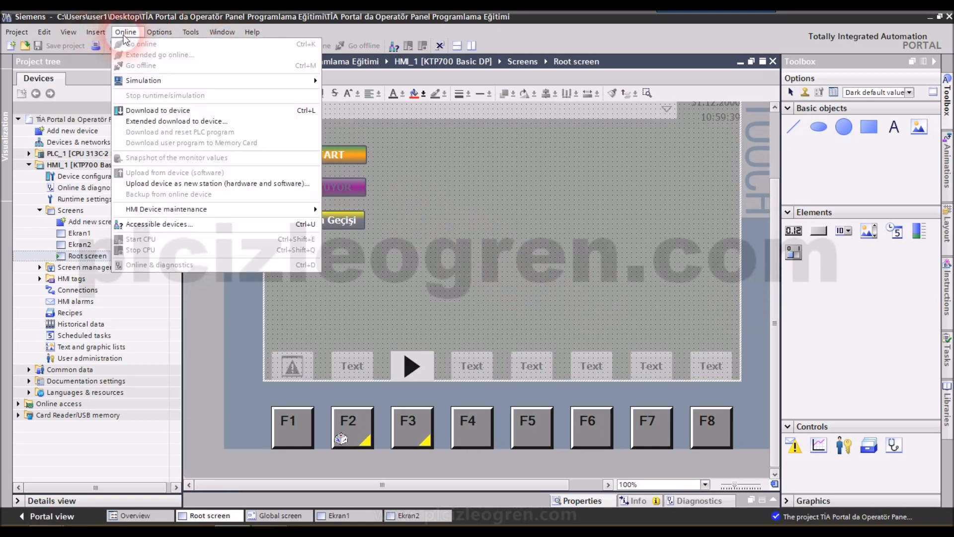
{"action": "left_click", "coordinate": [149, 80]}
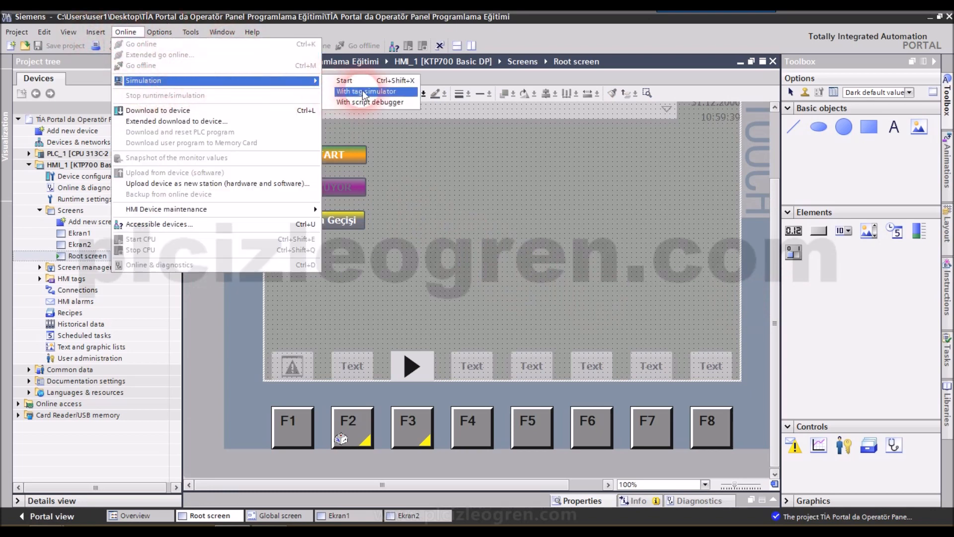
{"action": "left_click", "coordinate": [354, 81]}
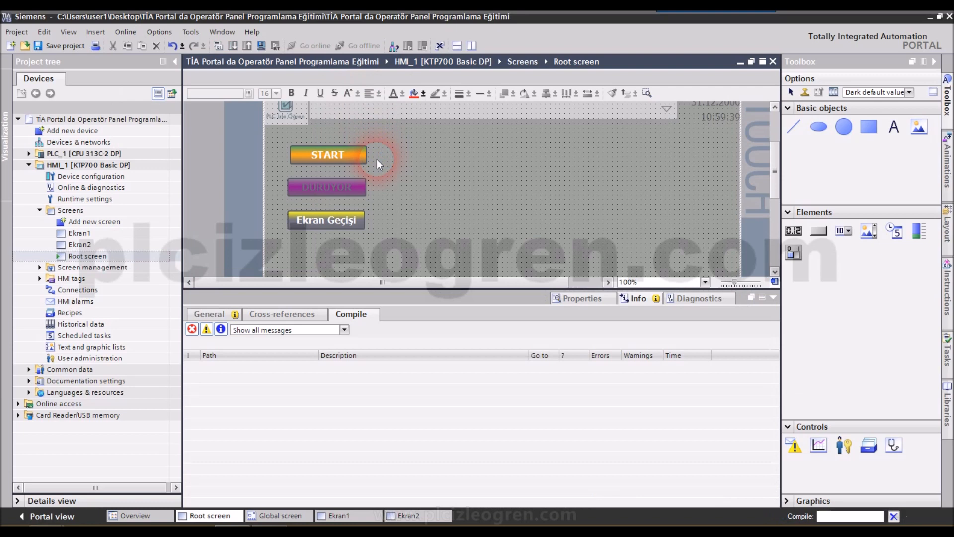
{"action": "left_click", "coordinate": [773, 299]}
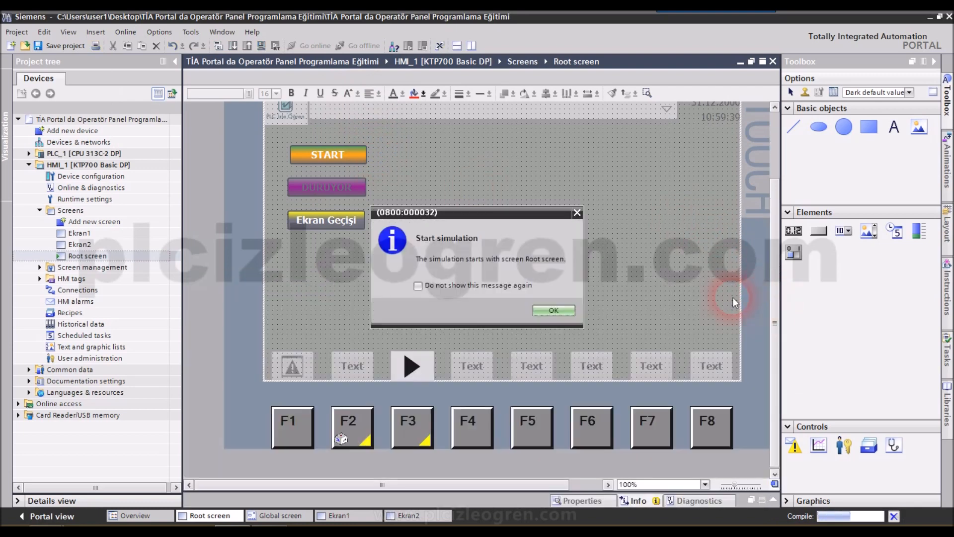
{"action": "left_click", "coordinate": [548, 312]}
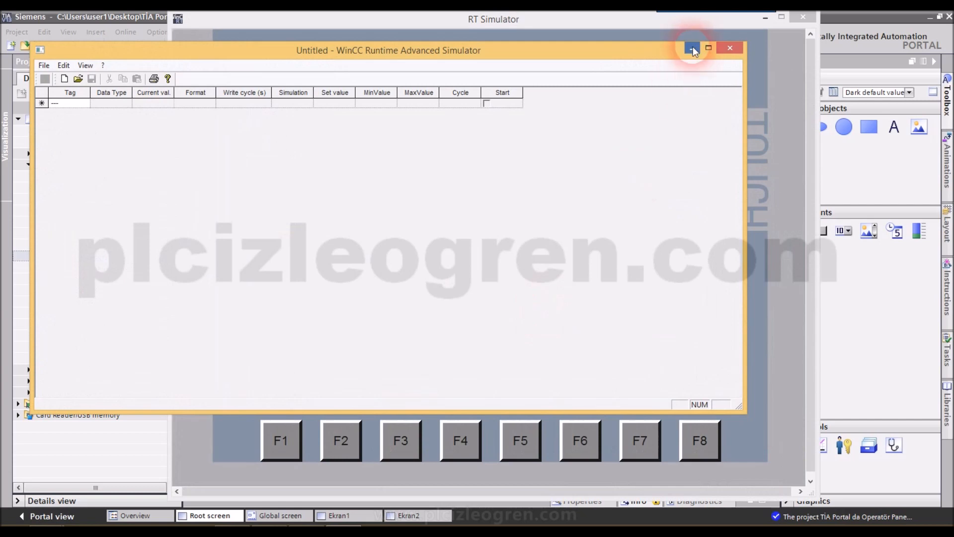
- Minimize the tag simulator window and test the Ekran Geçişi button's screen change in the RT Simulator
{"action": "left_click", "coordinate": [692, 49]}
{"action": "left_click", "coordinate": [312, 236]}
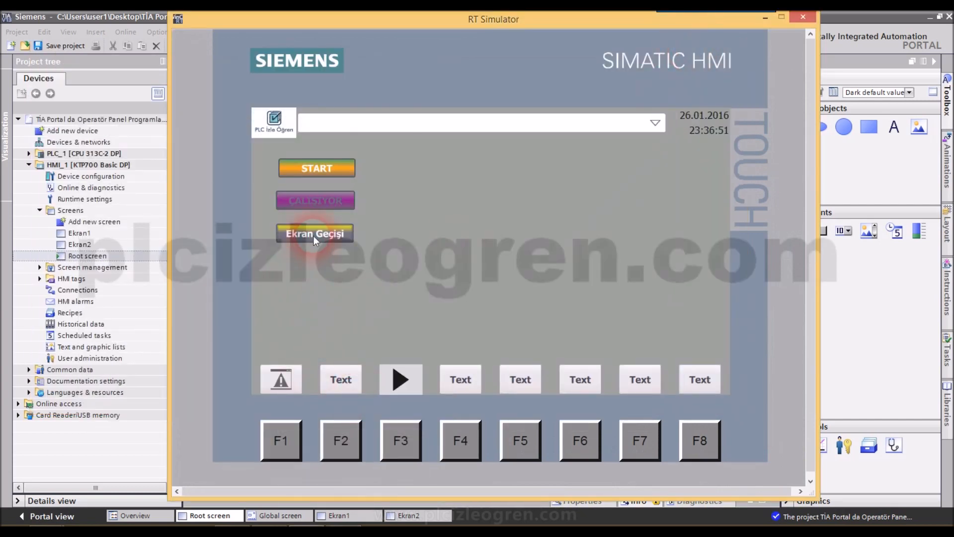